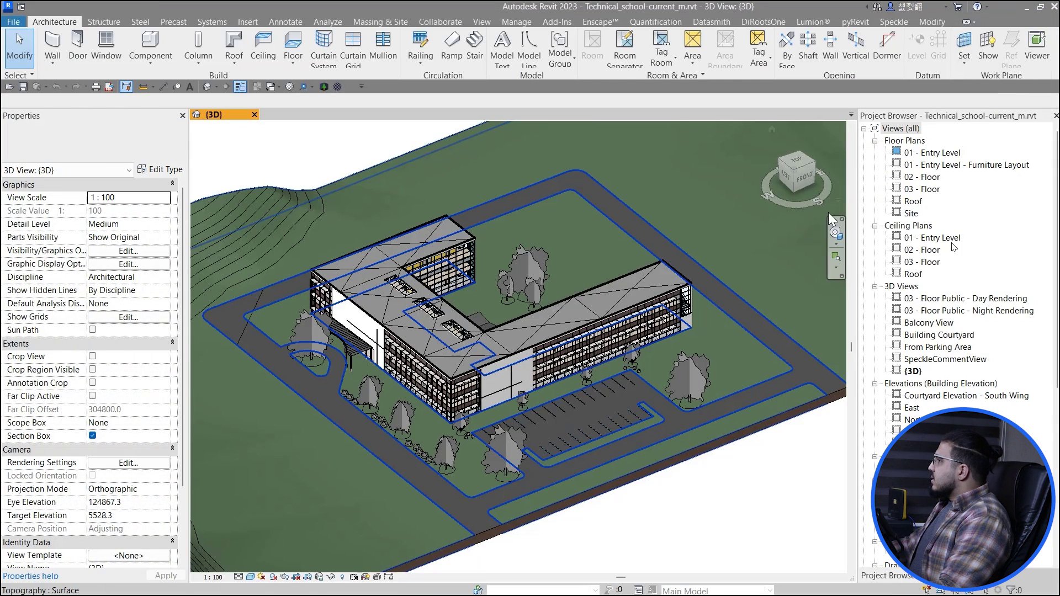
# - Minimize Chrome to bring the Revit Technical_school model back into view
pyautogui.click(975, 15)
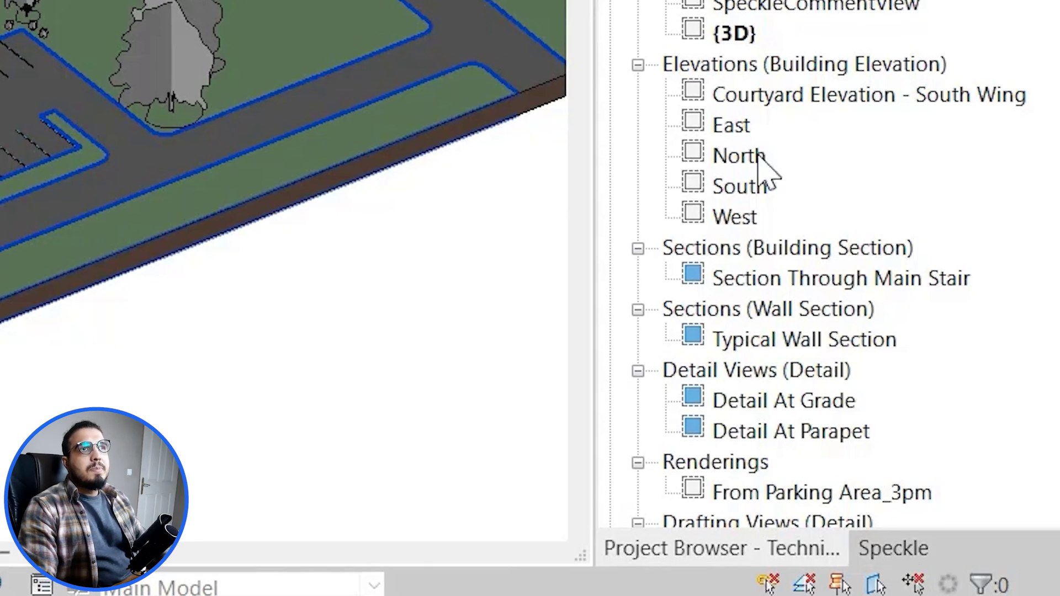
# - Open the Speckle connector in Revit and start a new stream named 'rtop'
pyautogui.click(894, 548)
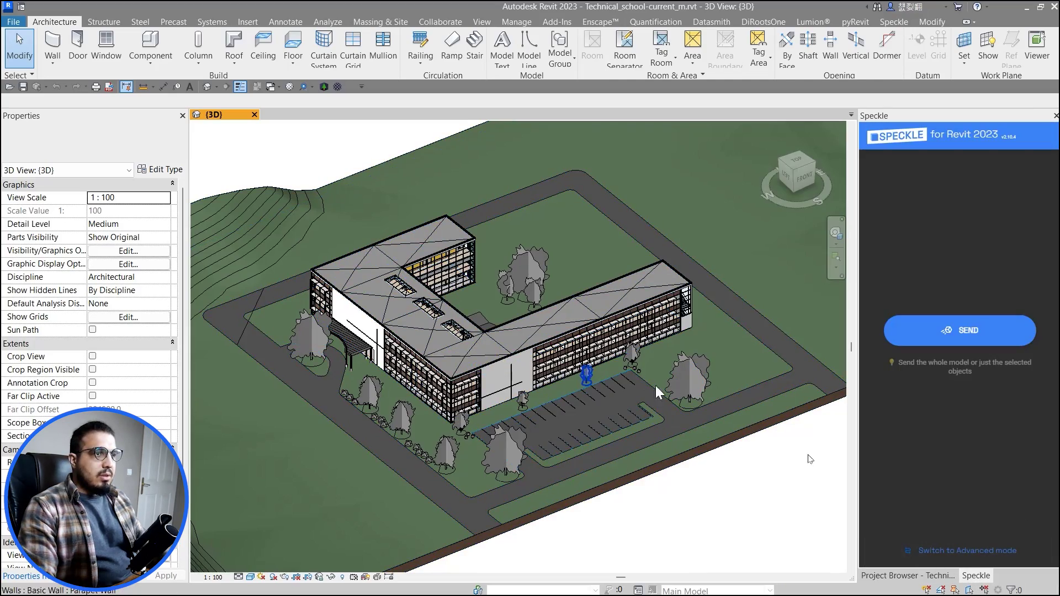
pyautogui.keyDown('shift'); pyautogui.moveTo(683, 485); pyautogui.dragTo(672, 466, button='middle'); pyautogui.keyUp('shift')
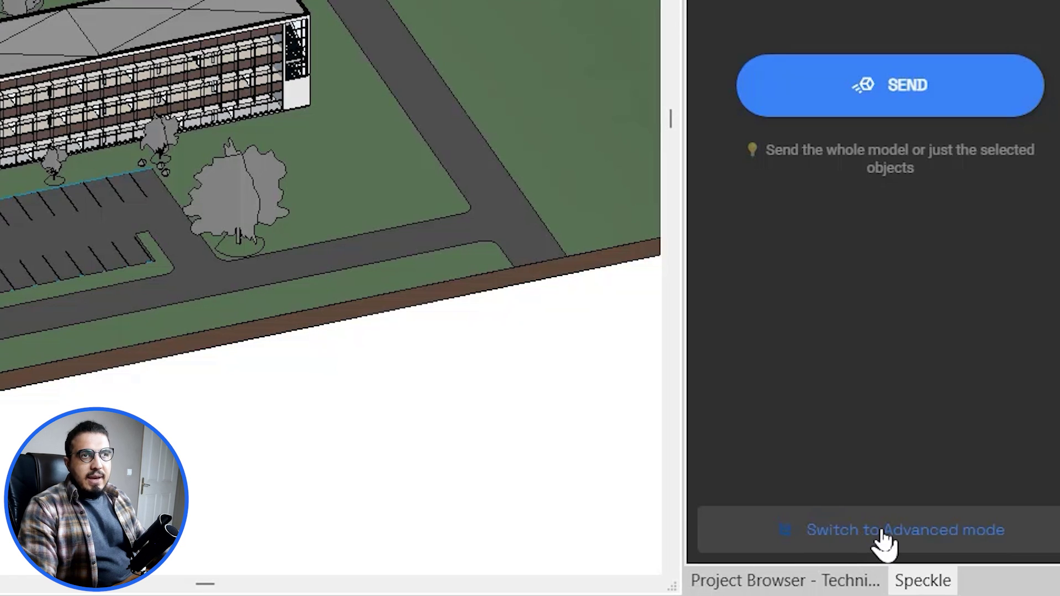
pyautogui.click(967, 551)
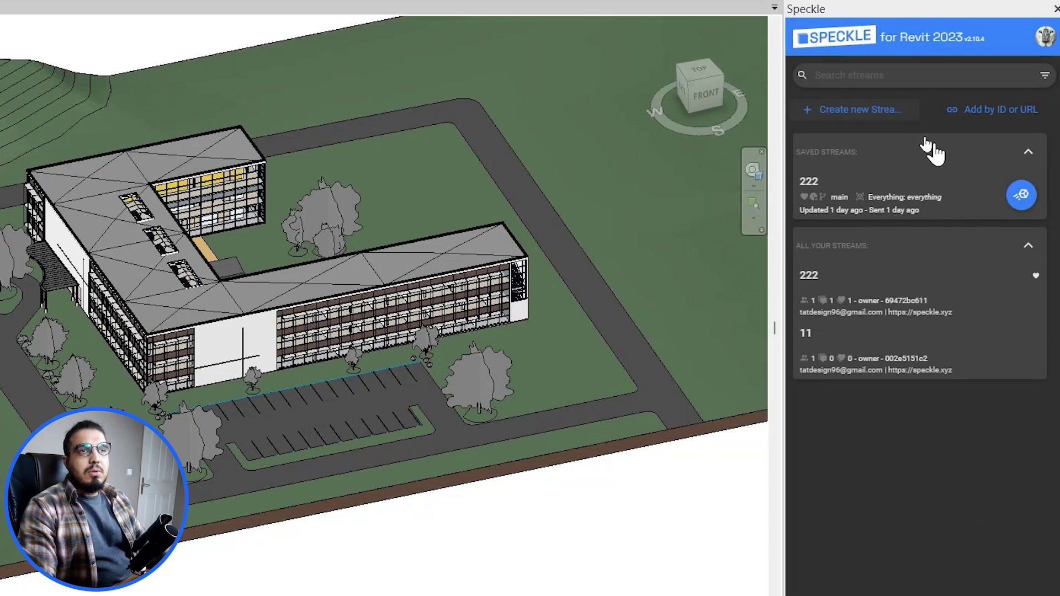
pyautogui.click(859, 113)
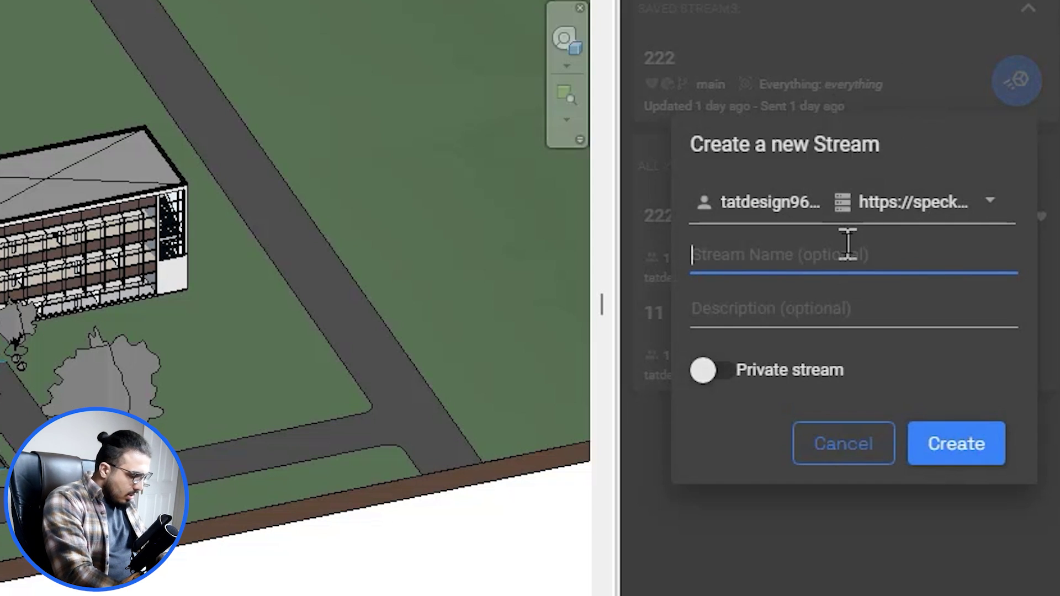
pyautogui.write('rt')
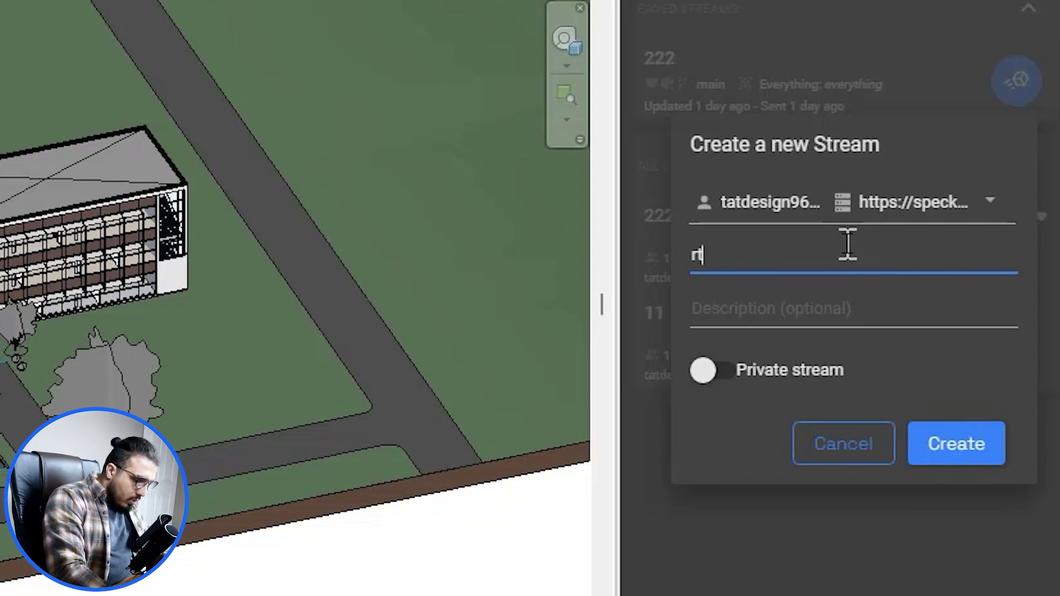
pyautogui.write('op')
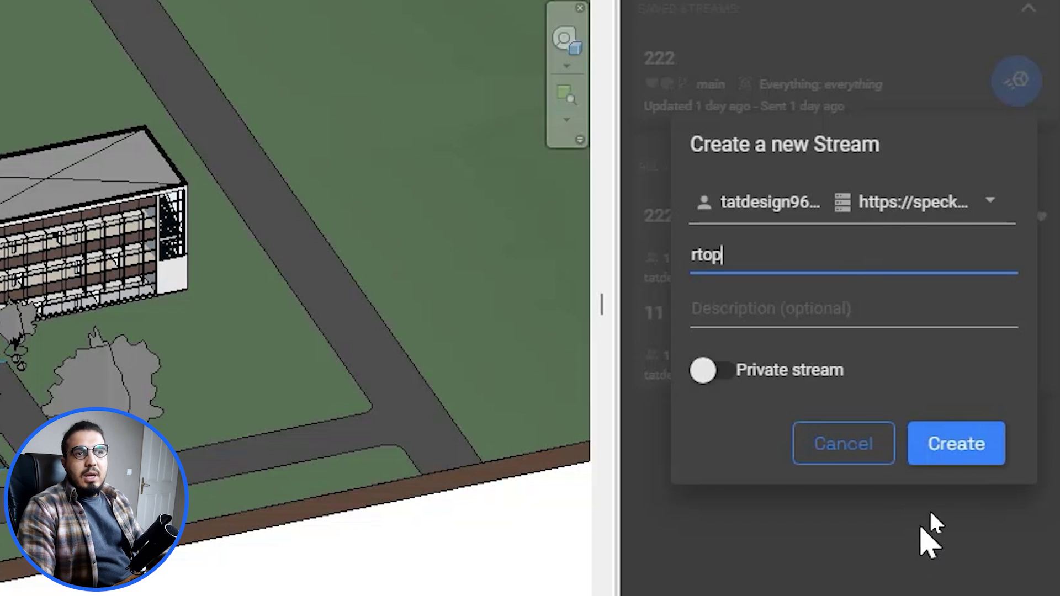
# - Create the rtop stream, send all 6458 model objects to it, and return to the browser
pyautogui.click(963, 453)
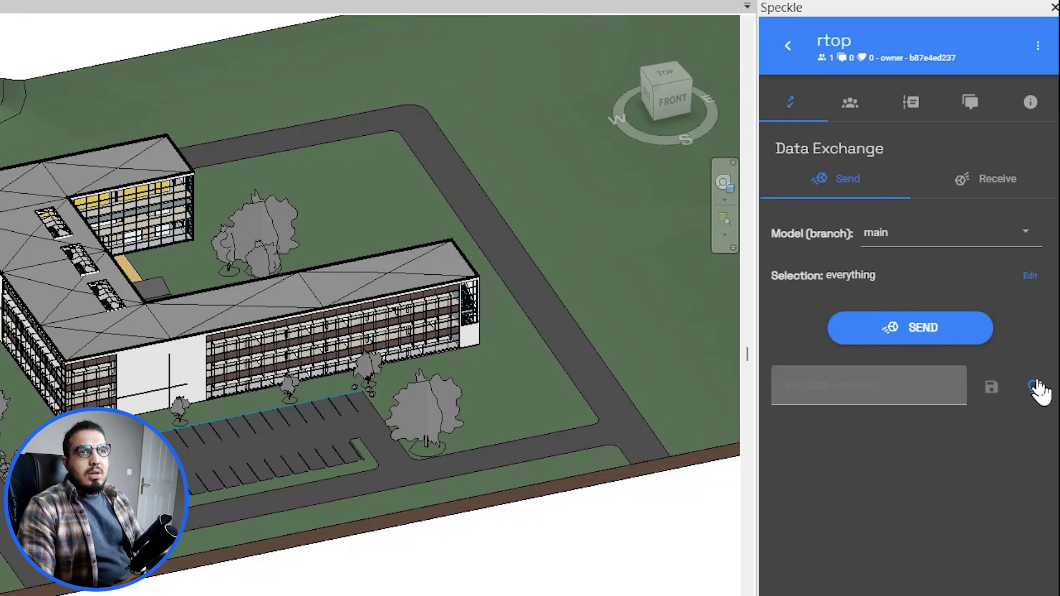
pyautogui.click(938, 338)
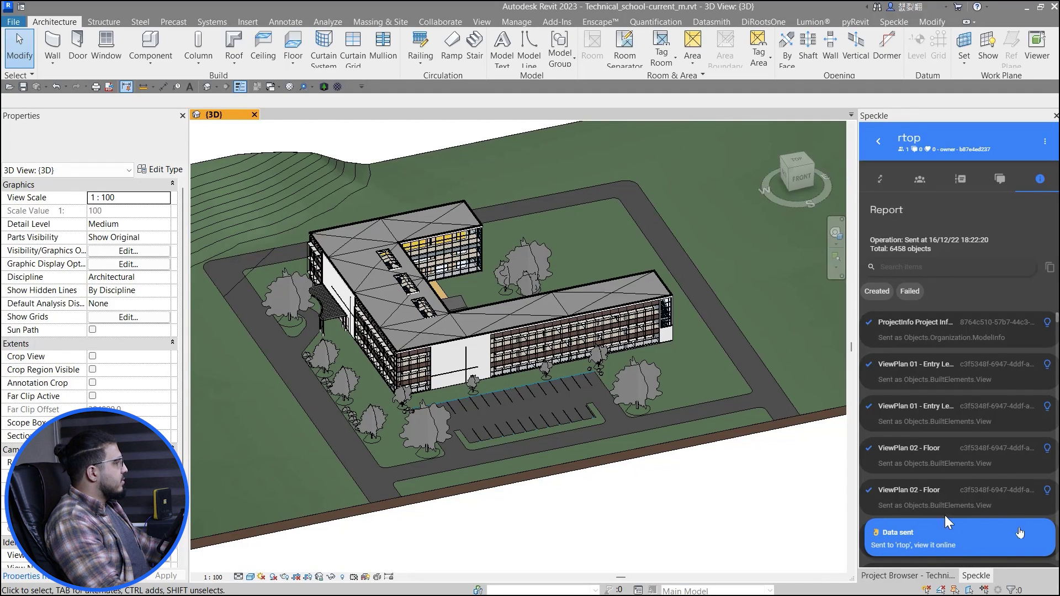
pyautogui.press('super')
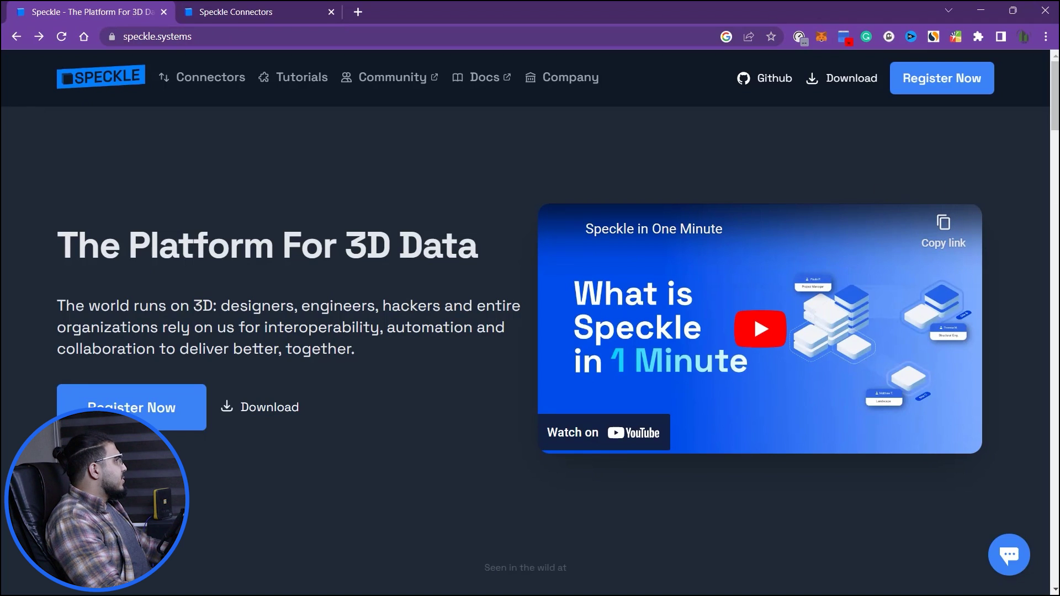
# - Open the Speckle web app and go from the Streams list to the rtop stream
pyautogui.click(937, 88)
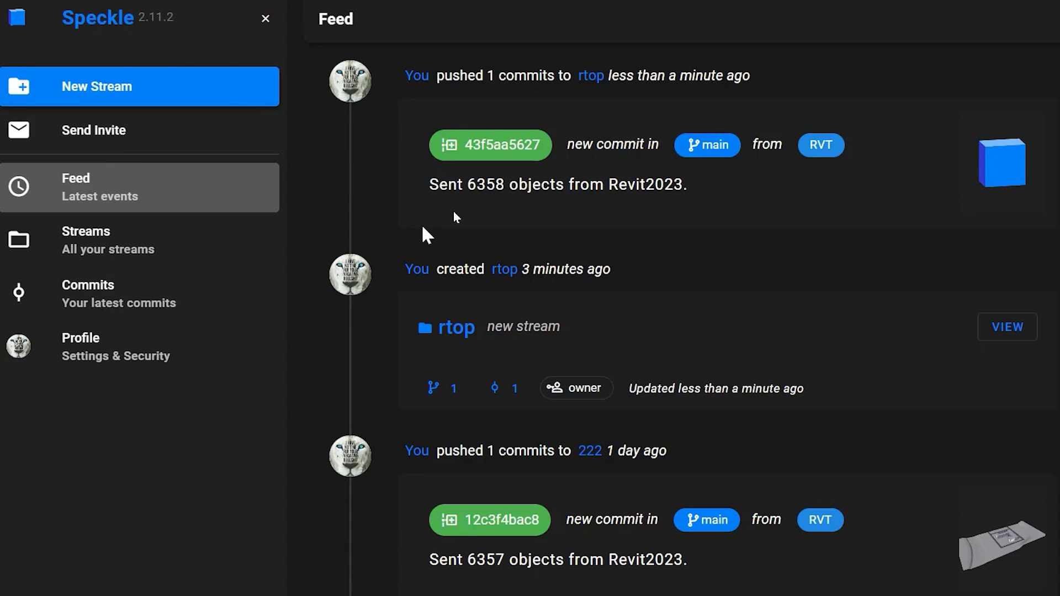
pyautogui.click(135, 248)
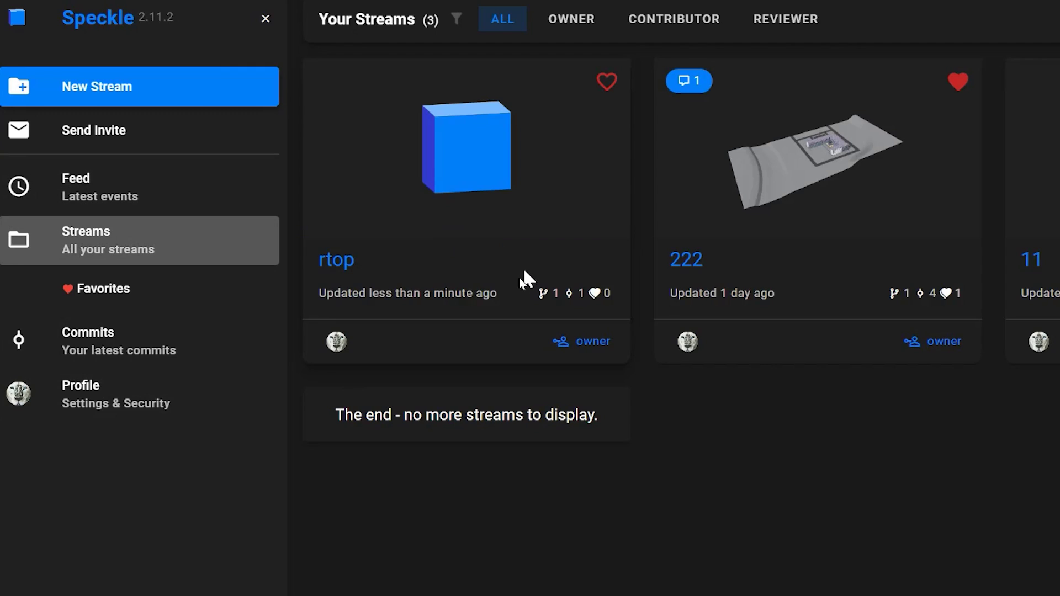
pyautogui.click(476, 180)
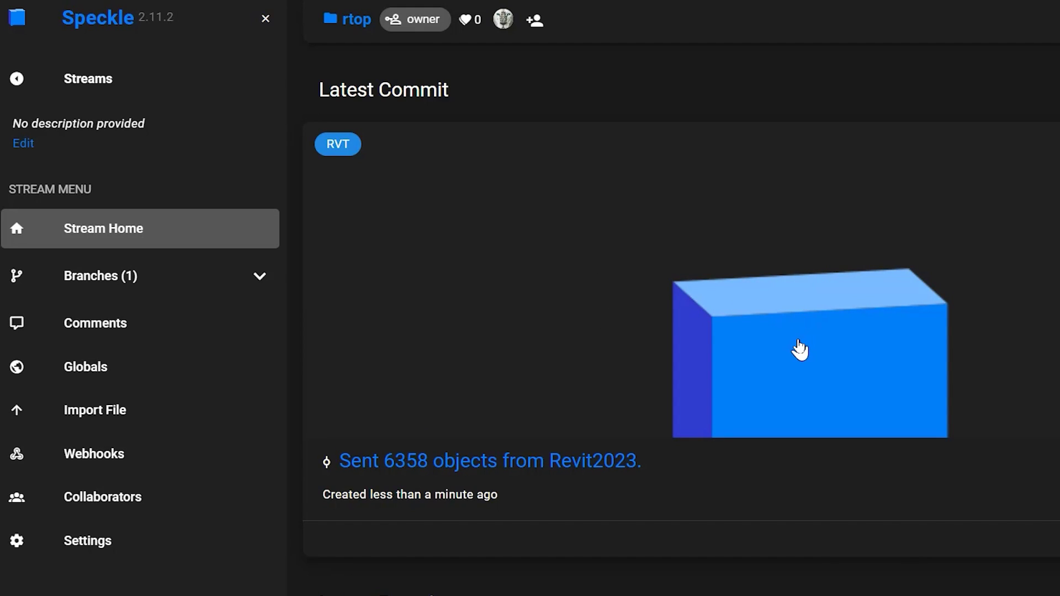
# - Open the rtop stream's latest 6358-object Revit commit in the 3D viewer
pyautogui.click(709, 373)
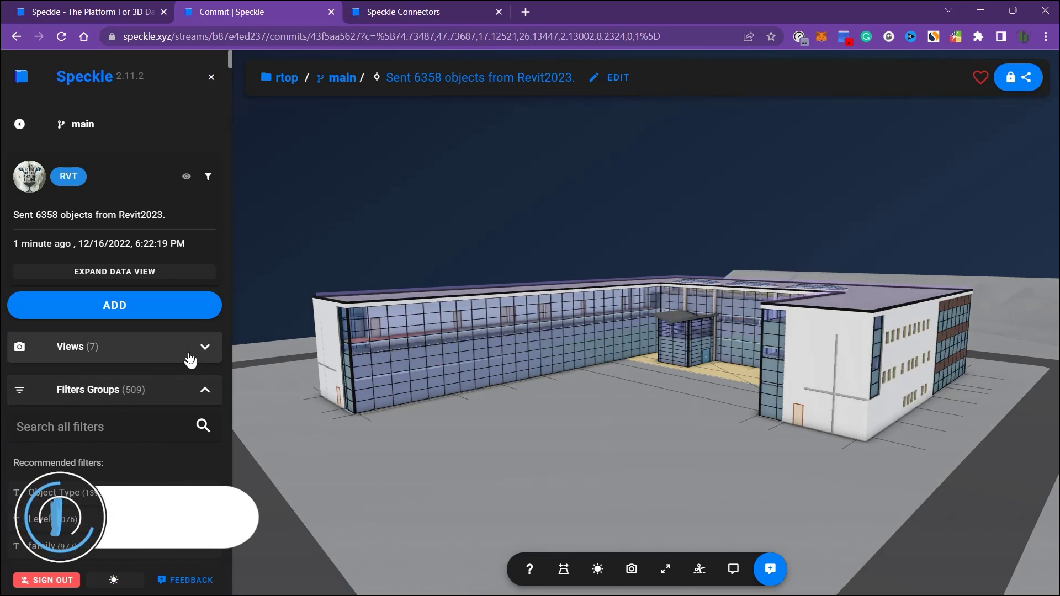
pyautogui.click(200, 352)
pyautogui.click(201, 347)
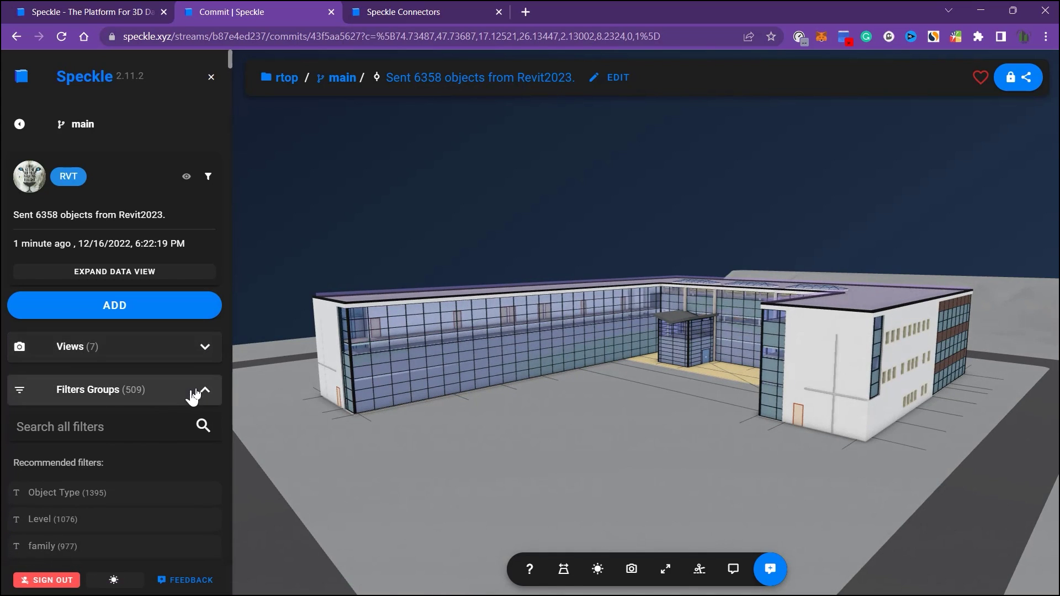
pyautogui.scroll(-3, 154, 429)
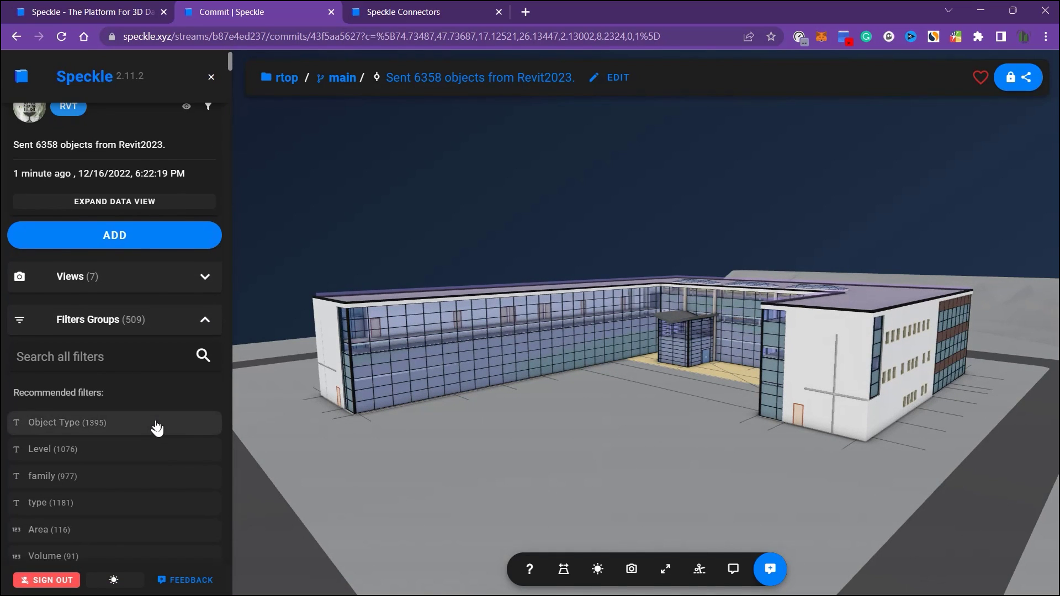
pyautogui.click(111, 315)
# - Expand the commit's data view and hide the Rooms (91) category
pyautogui.click(90, 276)
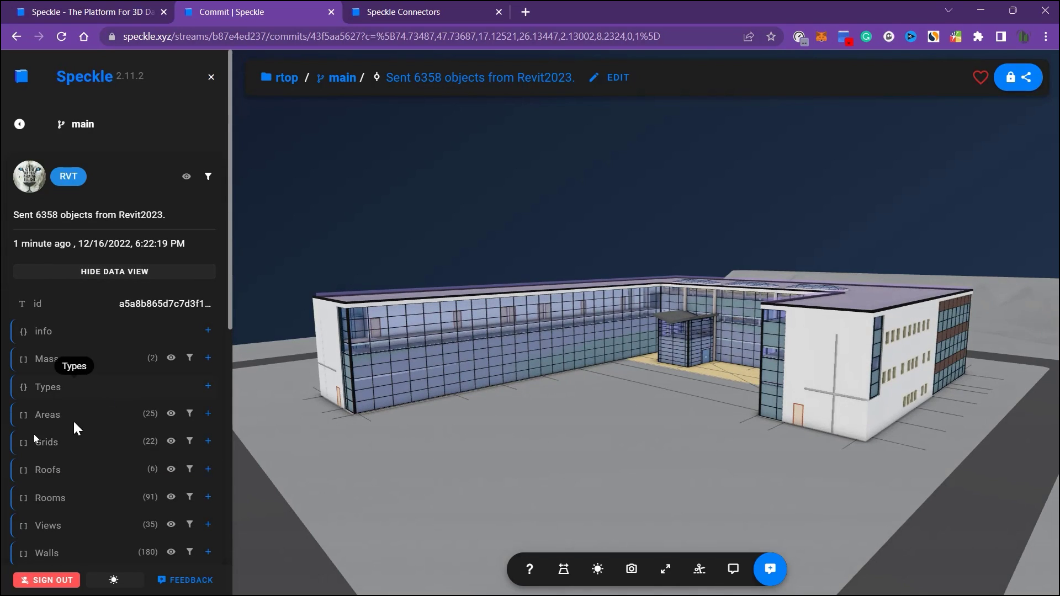
pyautogui.scroll(-1, 137, 411)
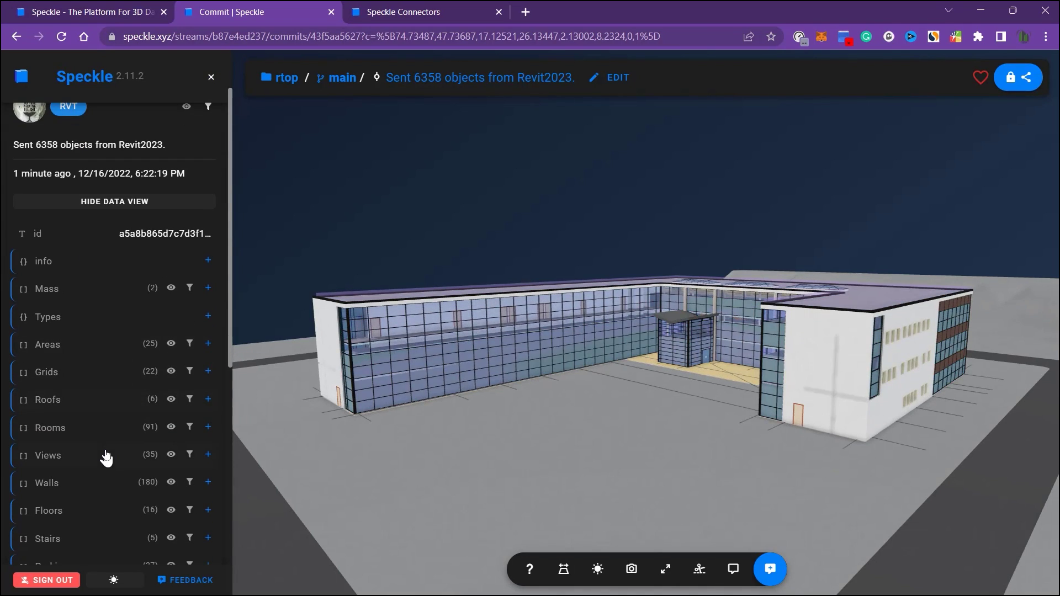
pyautogui.click(170, 427)
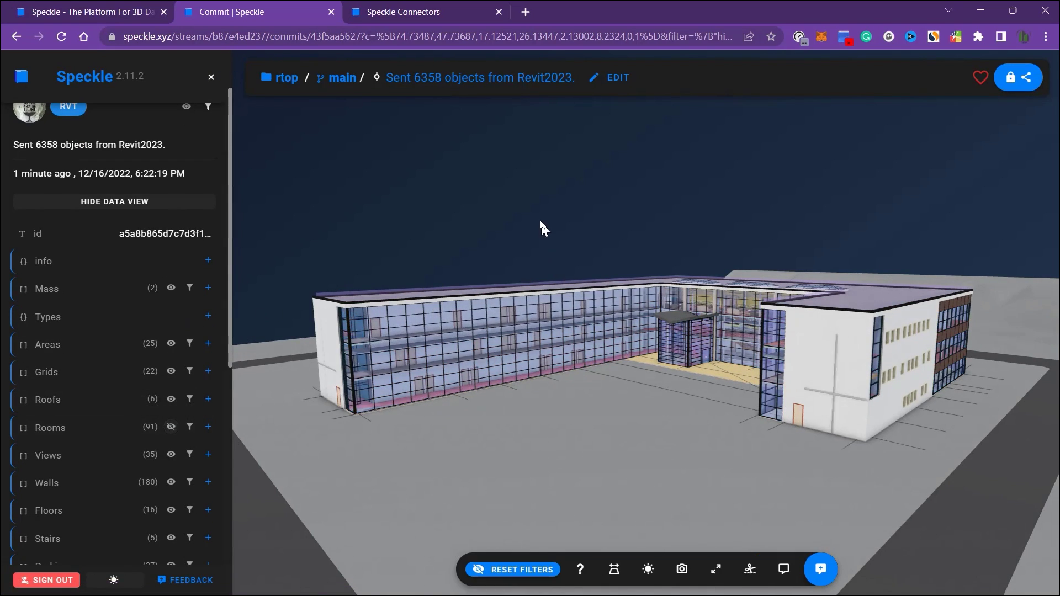
pyautogui.scroll(2, 218, 184)
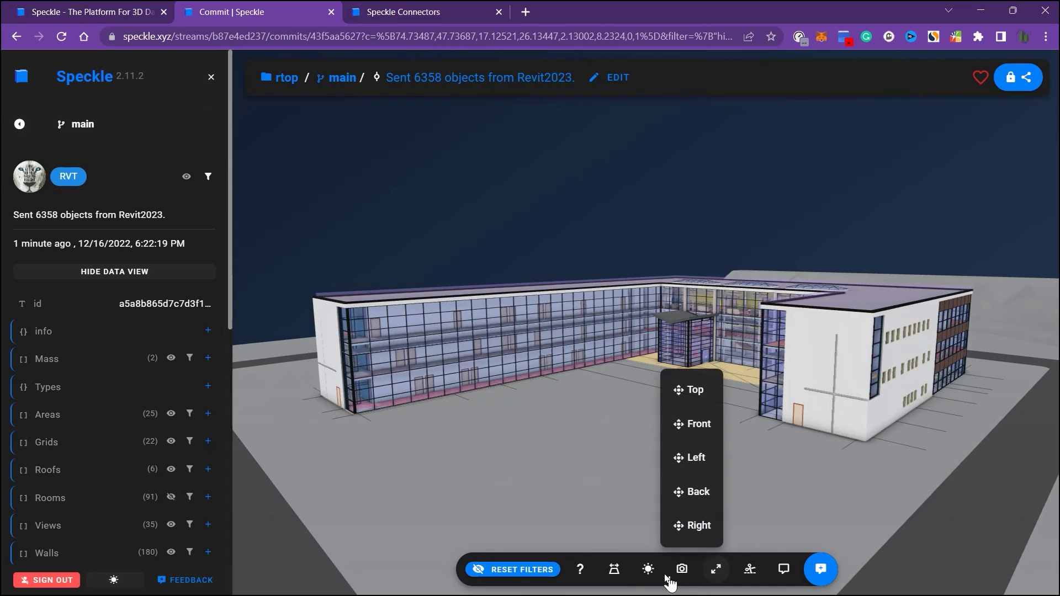
pyautogui.moveTo(629, 219); pyautogui.dragTo(828, 199)
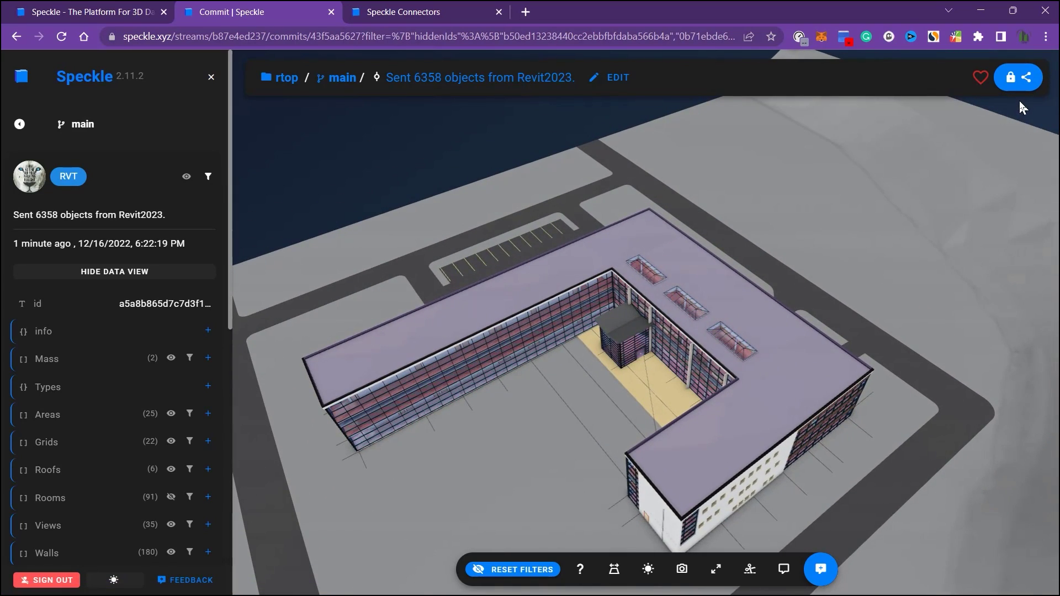
# - Enable Link Sharing in the rtop share dialog and copy the stream URL
pyautogui.click(1036, 82)
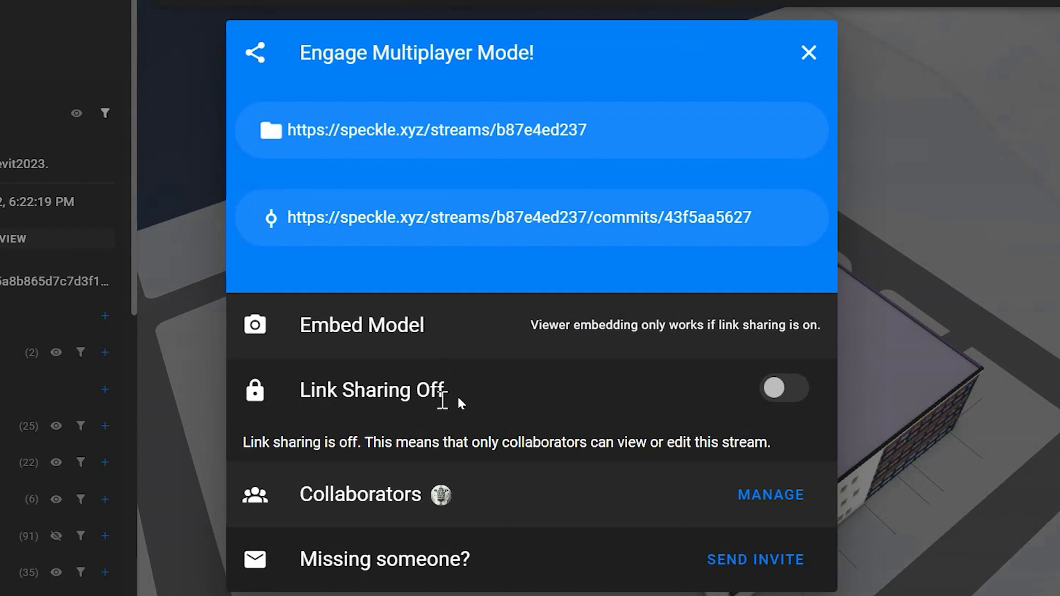
pyautogui.click(758, 387)
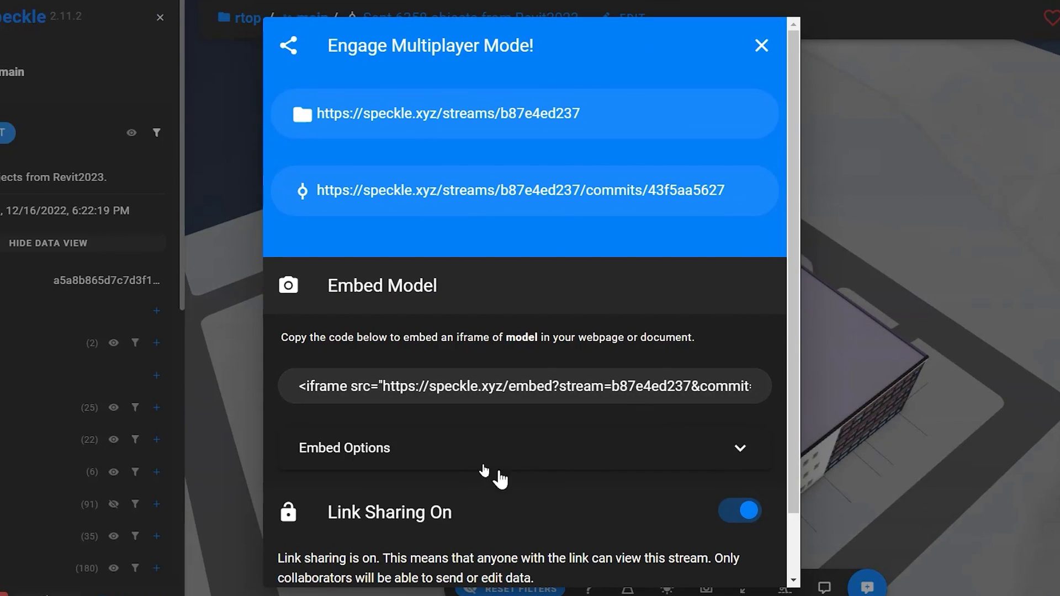
pyautogui.scroll(-2, 634, 445)
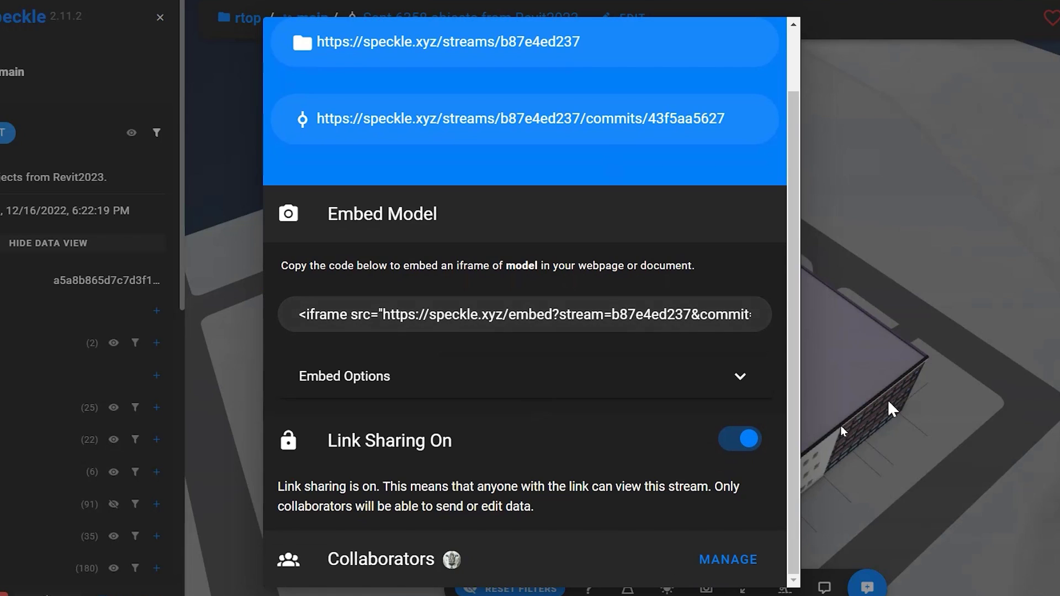
pyautogui.scroll(2, 582, 407)
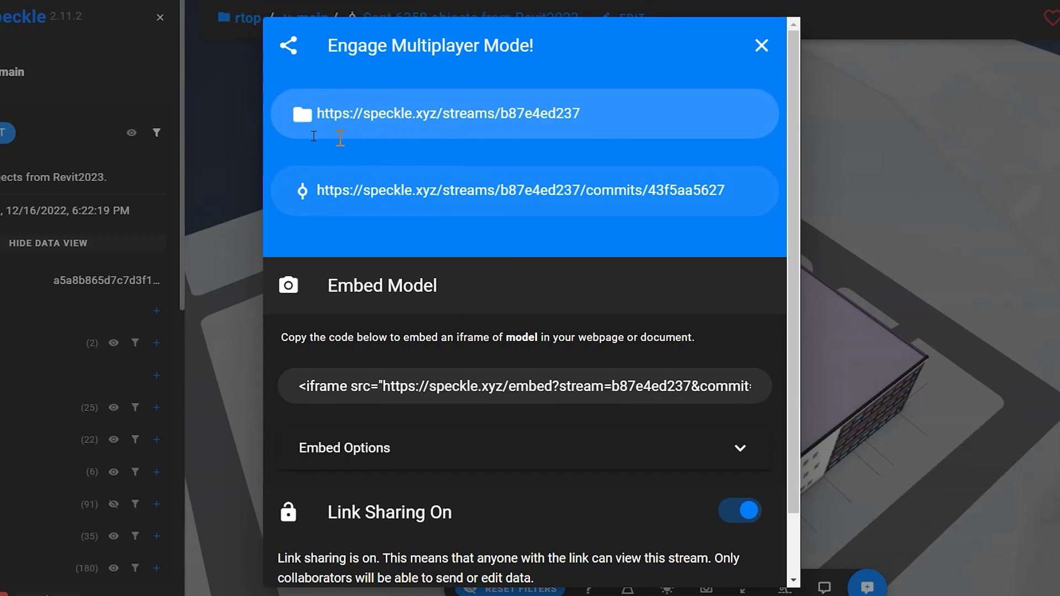
pyautogui.click(352, 114)
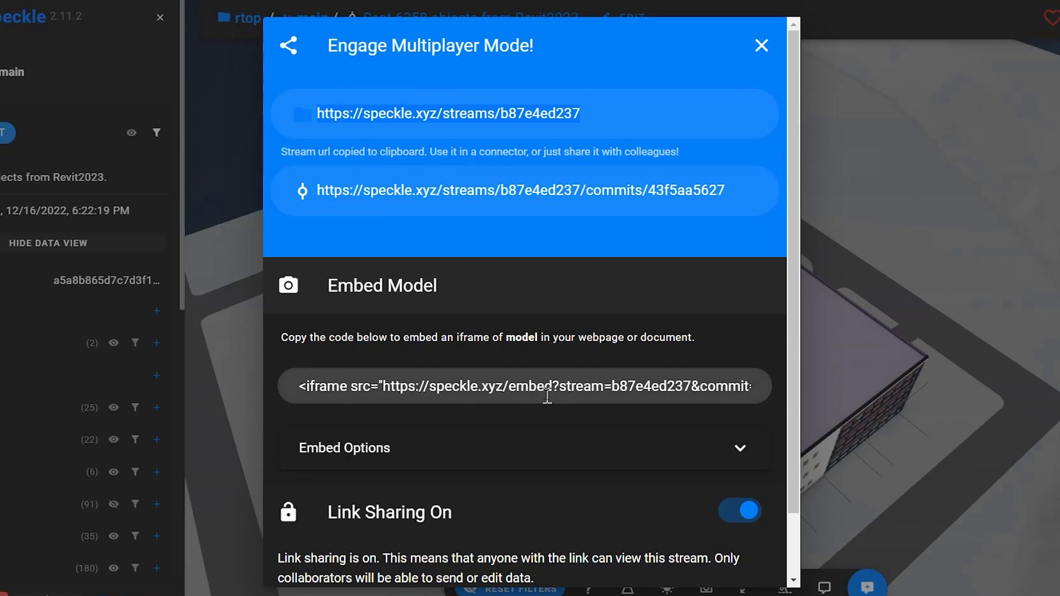
pyautogui.rightClick(424, 113)
pyautogui.click(463, 175)
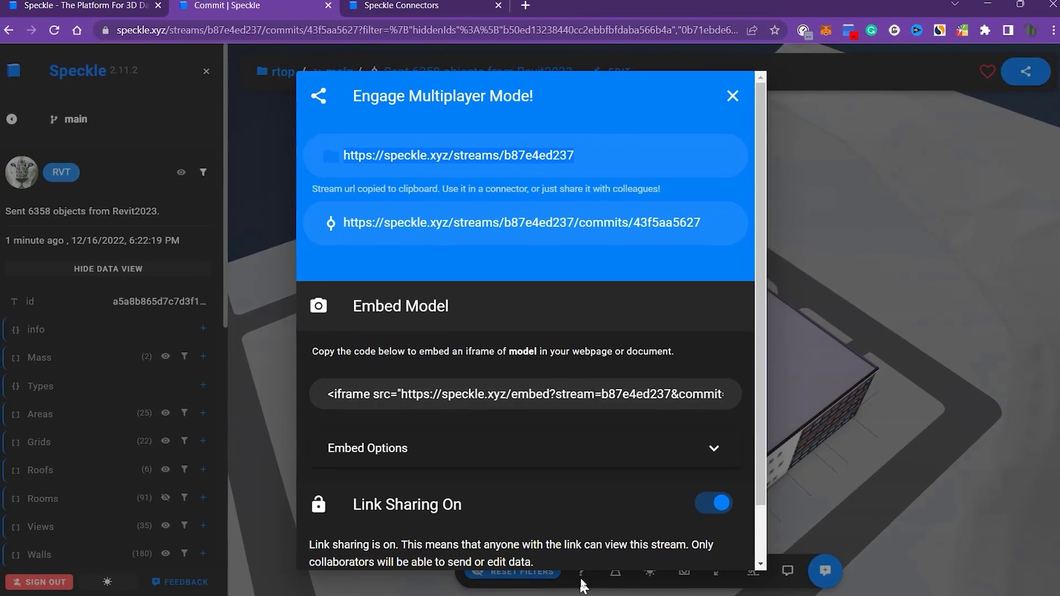
pyautogui.press('super')
pyautogui.moveTo(445, 590)
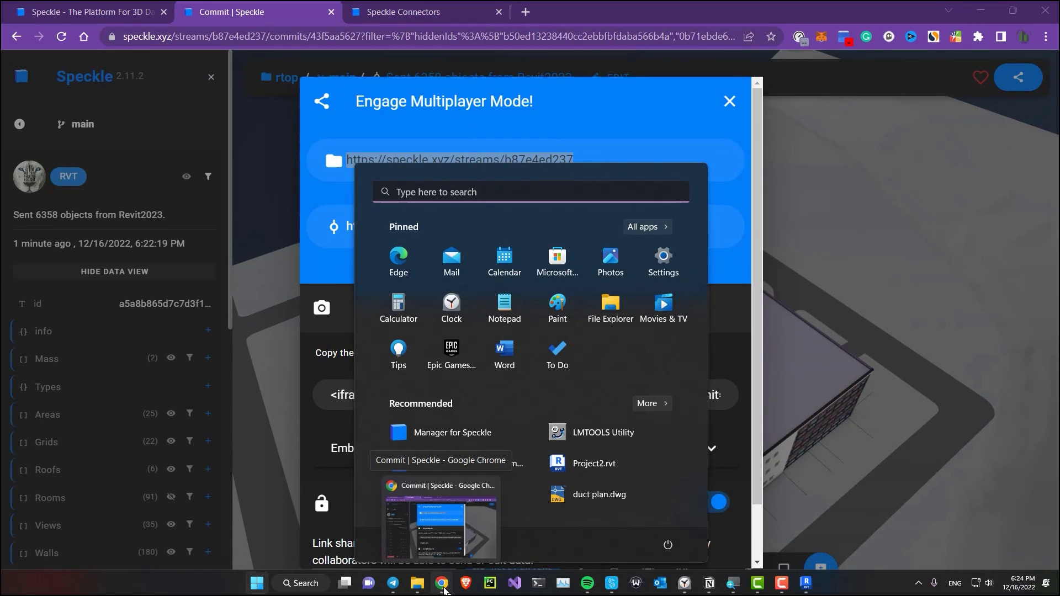
# - Launch PowerPoint from taskbar search and start a blank presentation
pyautogui.click(312, 586)
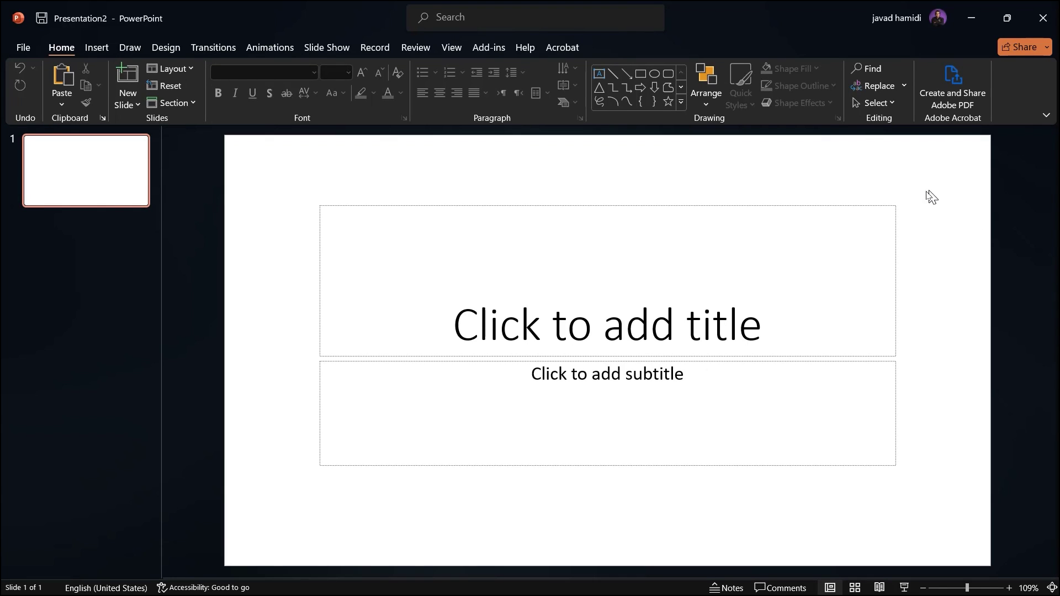
# - Delete the slide's placeholders and insert the Web Viewer add-in, accepting its terms
pyautogui.moveTo(925, 201); pyautogui.dragTo(293, 519)
pyautogui.press('Delete')
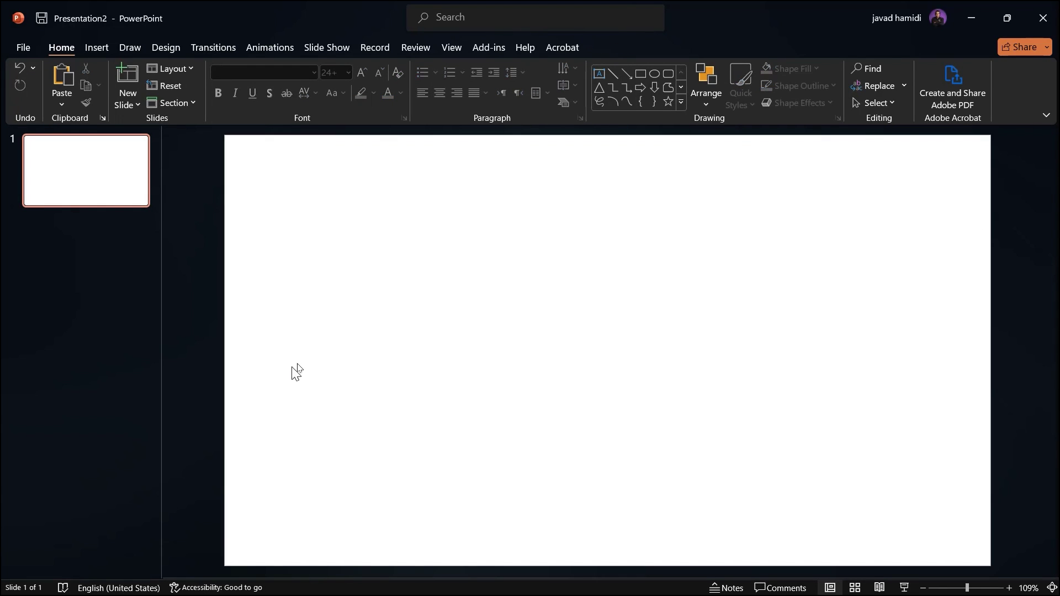
pyautogui.click(97, 47)
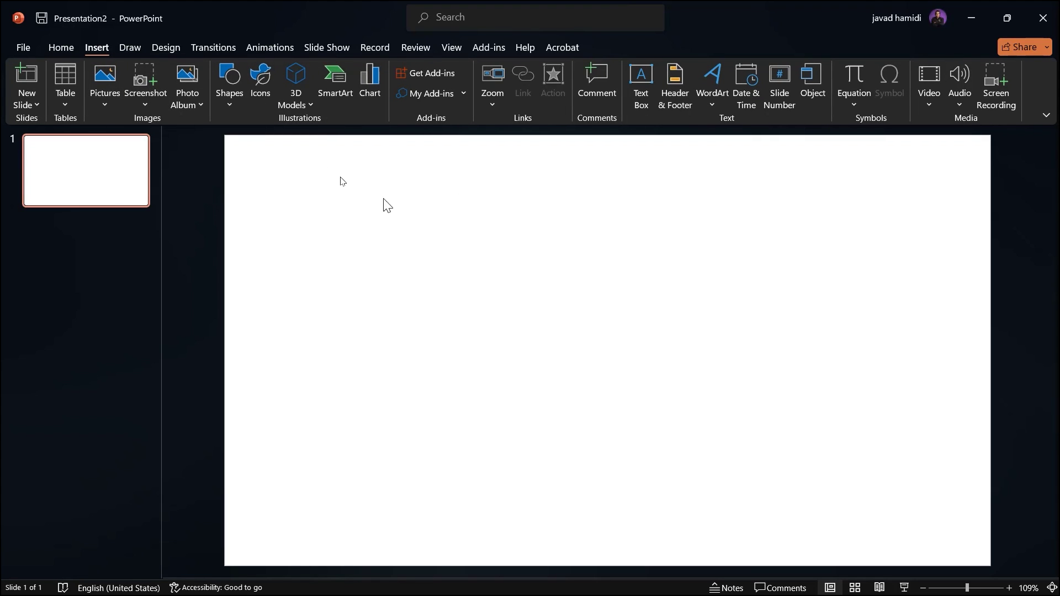
pyautogui.click(418, 81)
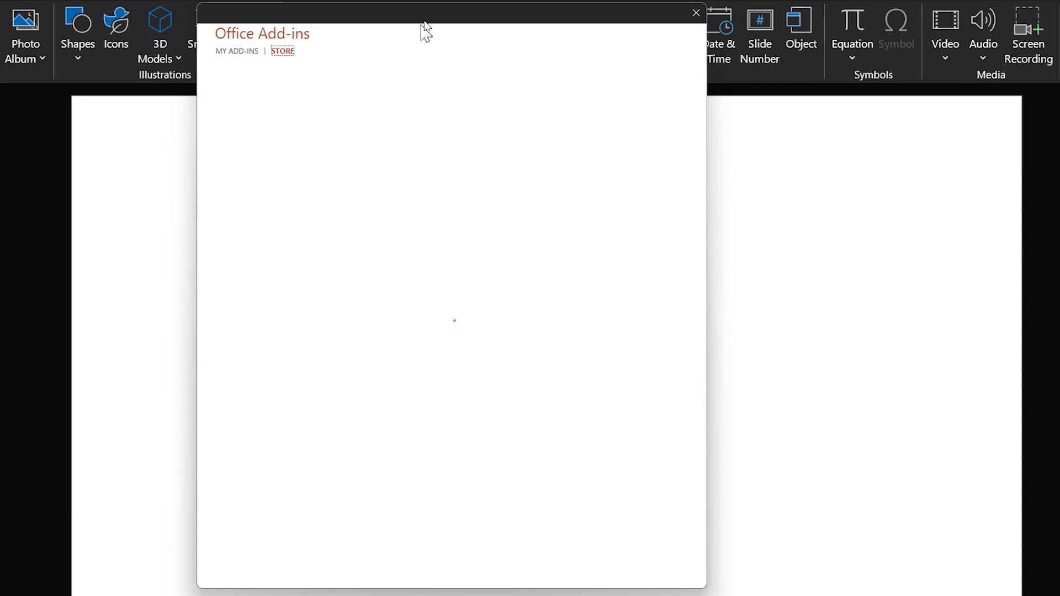
pyautogui.moveTo(424, 23); pyautogui.dragTo(361, 13)
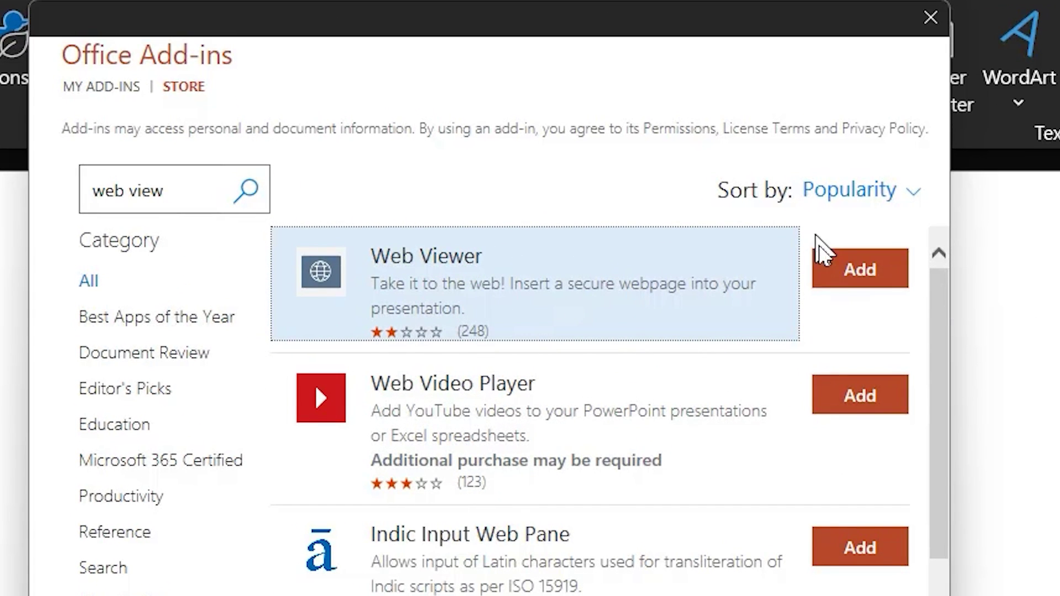
pyautogui.click(860, 269)
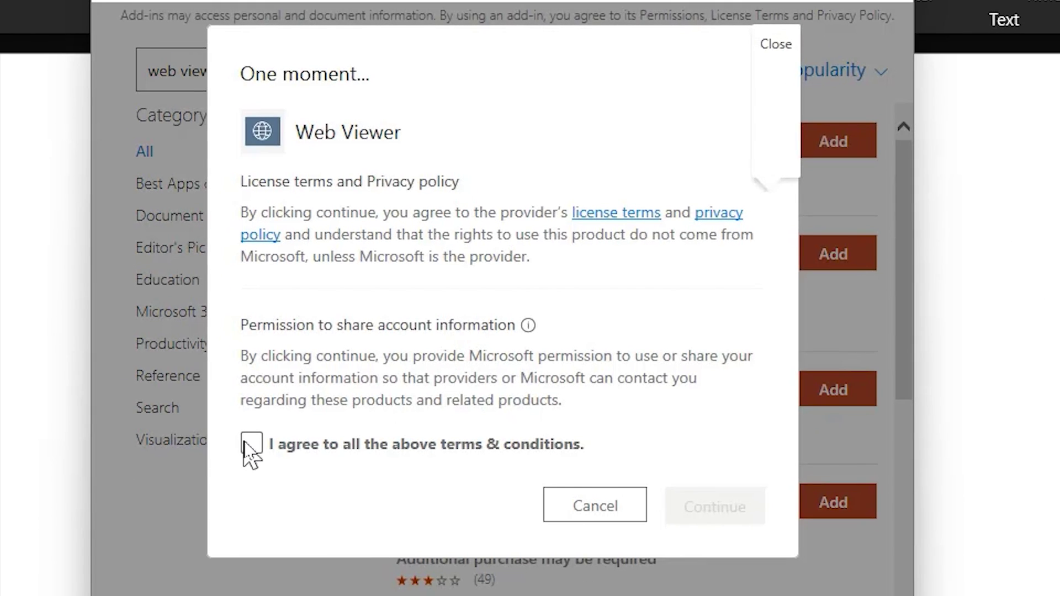
pyautogui.click(252, 444)
pyautogui.click(722, 508)
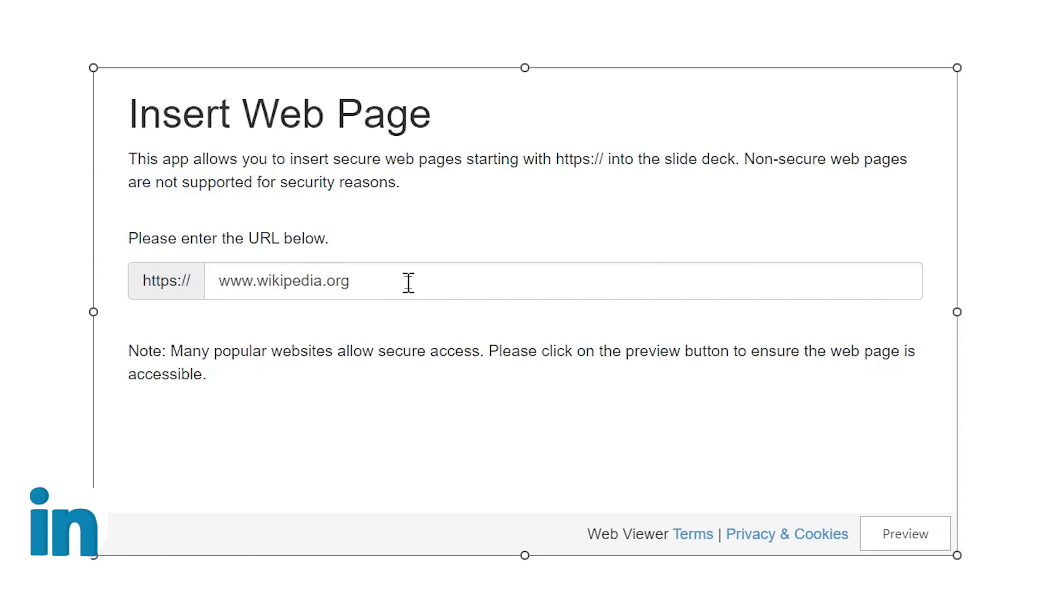
# - Load the rtop stream URL in the Web Viewer and open its latest 6358-object commit
pyautogui.click(411, 281)
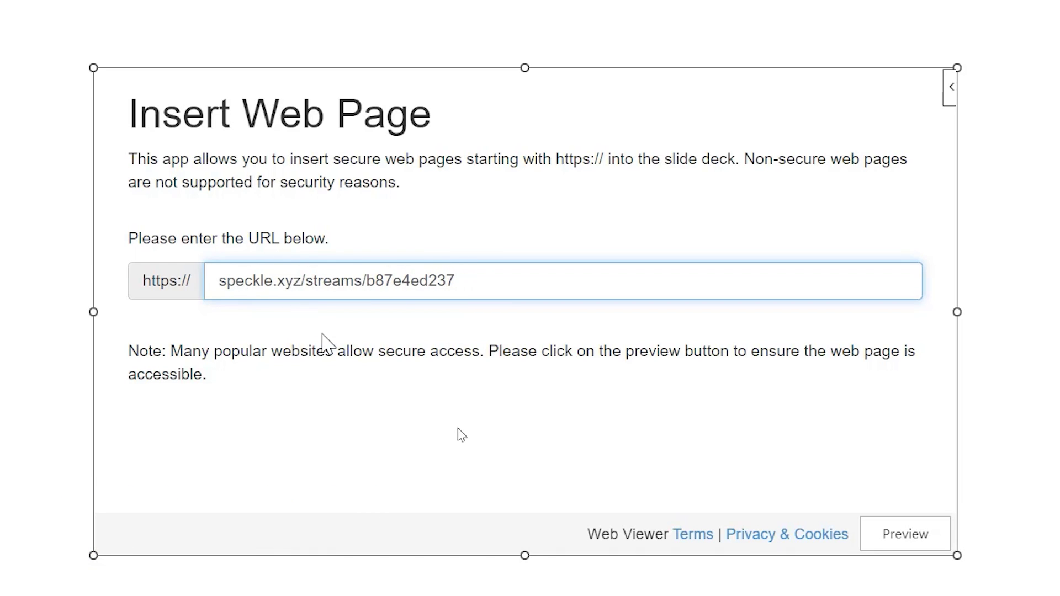
pyautogui.click(890, 549)
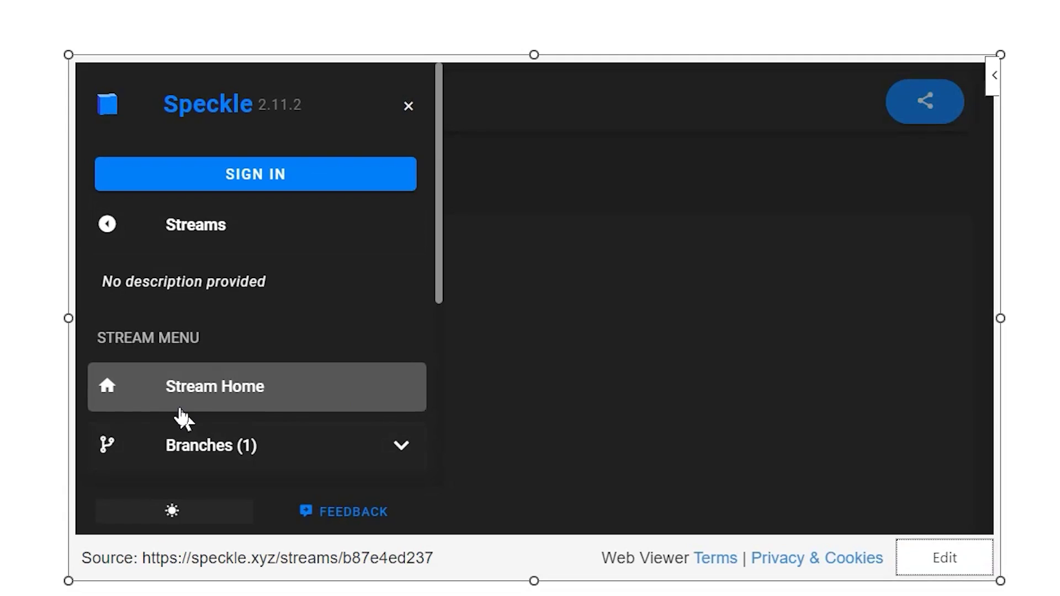
pyautogui.click(408, 107)
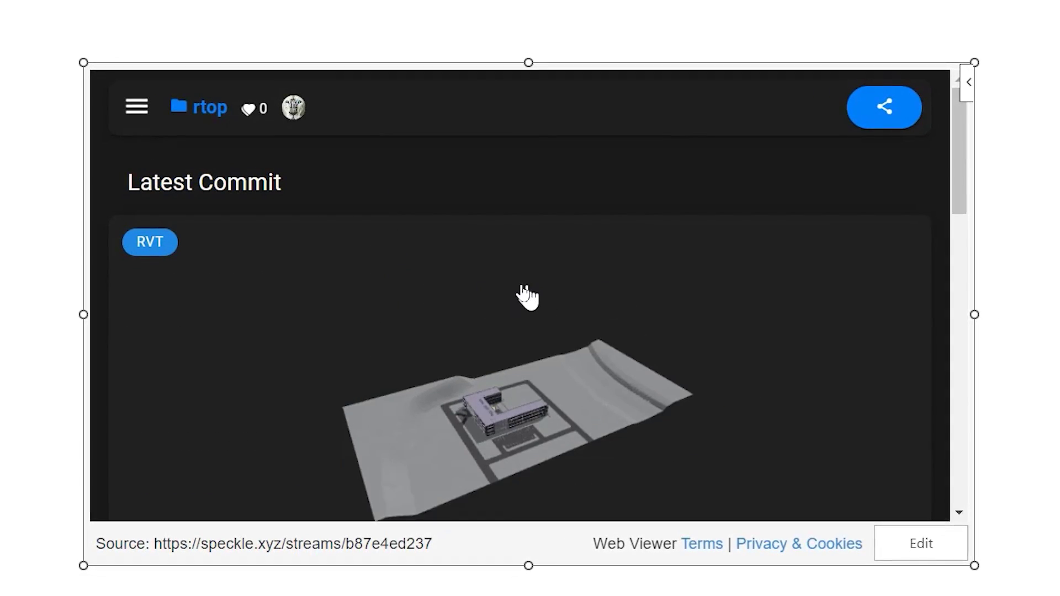
pyautogui.click(454, 270)
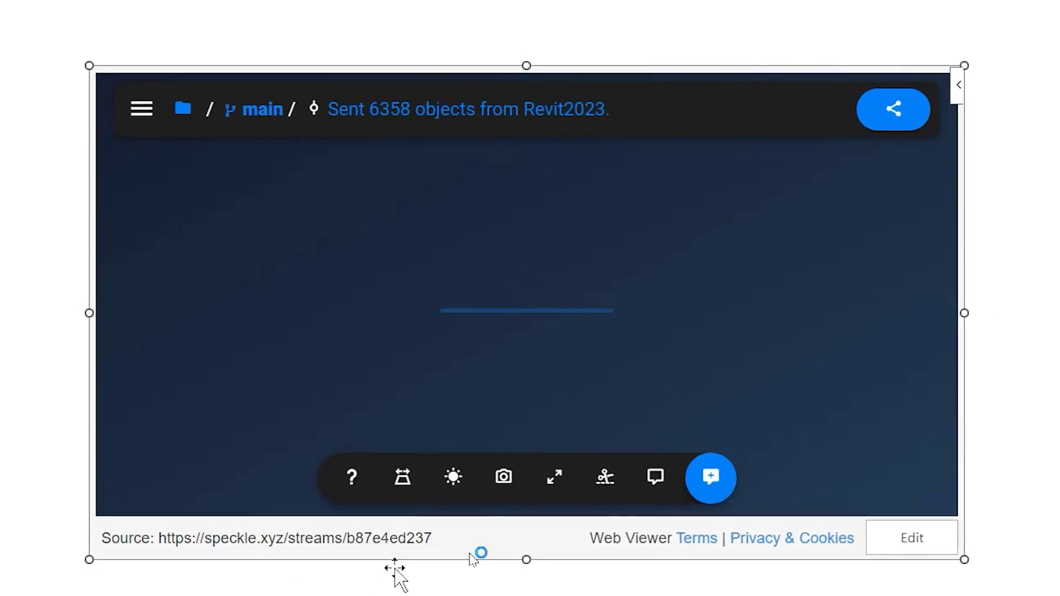
pyautogui.click(504, 478)
pyautogui.click(774, 296)
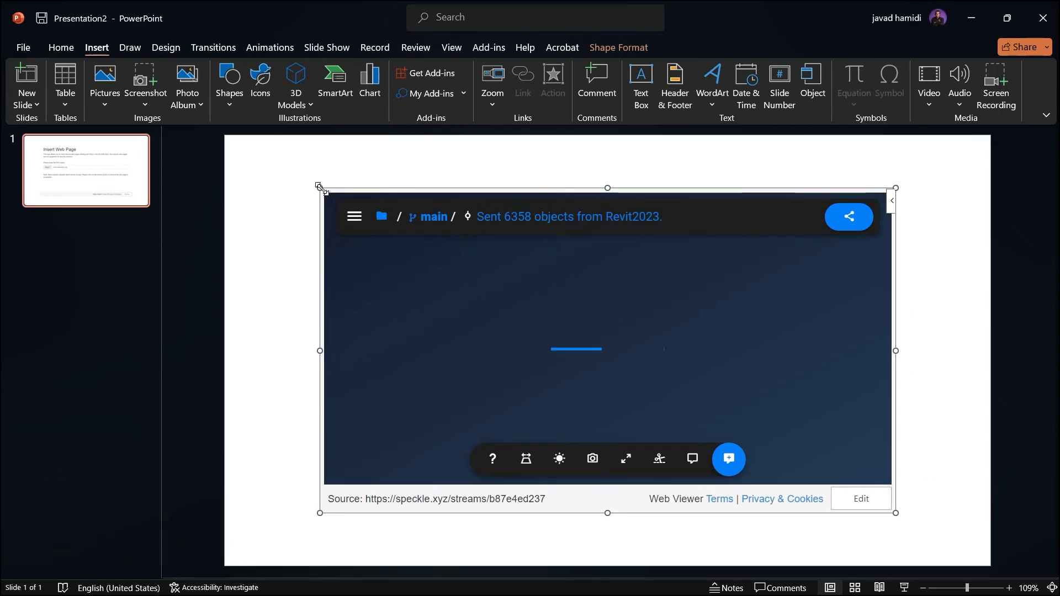
# - Stretch the embedded viewer frame to span the slide from top-left to bottom-right
pyautogui.moveTo(93, 67); pyautogui.dragTo(9, 20)
pyautogui.moveTo(263, 156); pyautogui.dragTo(241, 147)
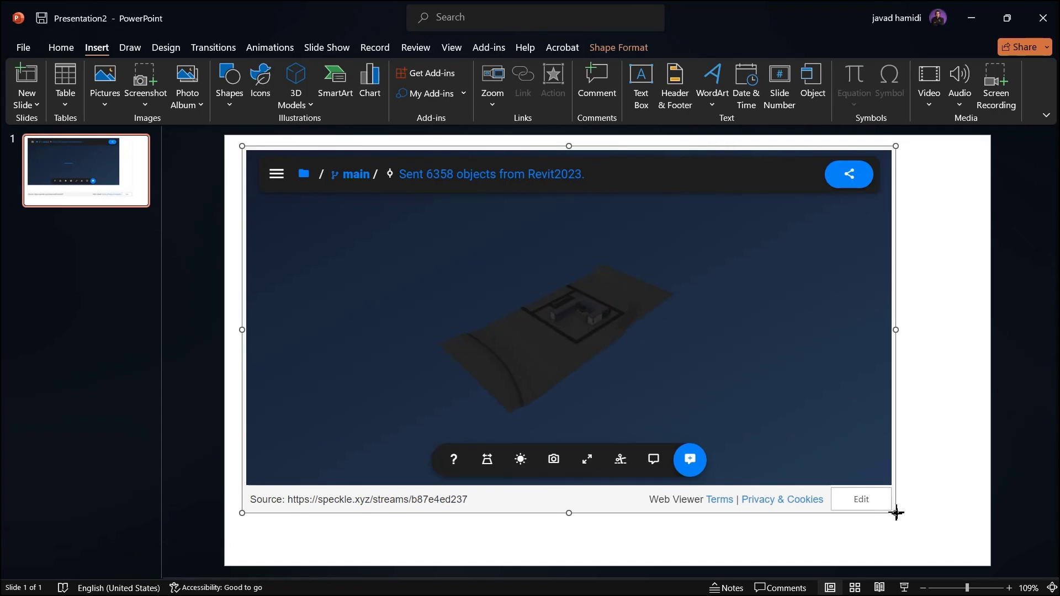
pyautogui.moveTo(895, 513); pyautogui.dragTo(954, 548)
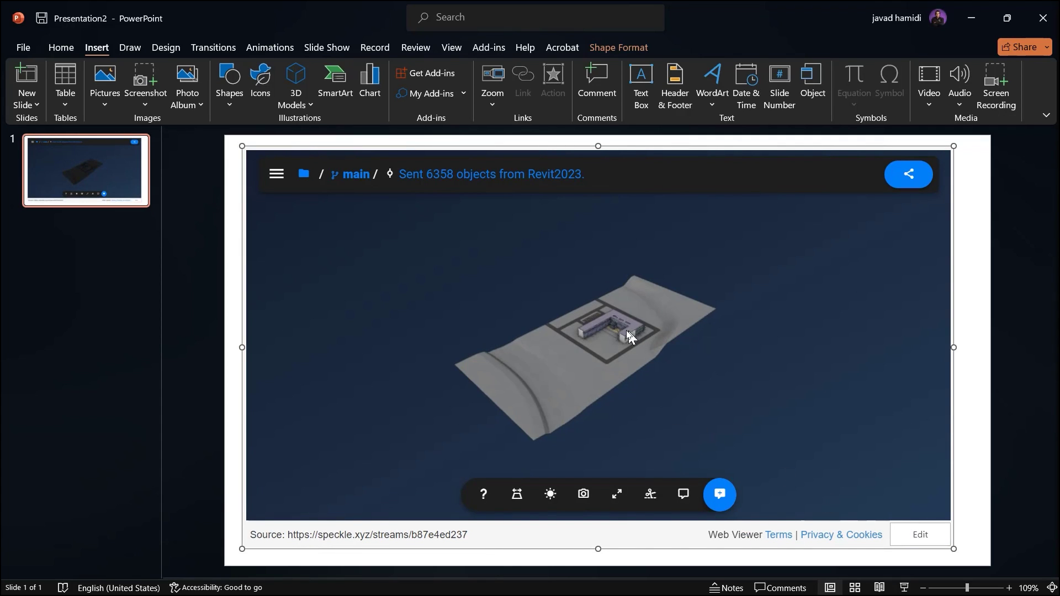
# - Orbit and zoom the embedded building model, then minimize PowerPoint
pyautogui.moveTo(650, 349); pyautogui.dragTo(586, 334)
pyautogui.doubleClick(599, 341)
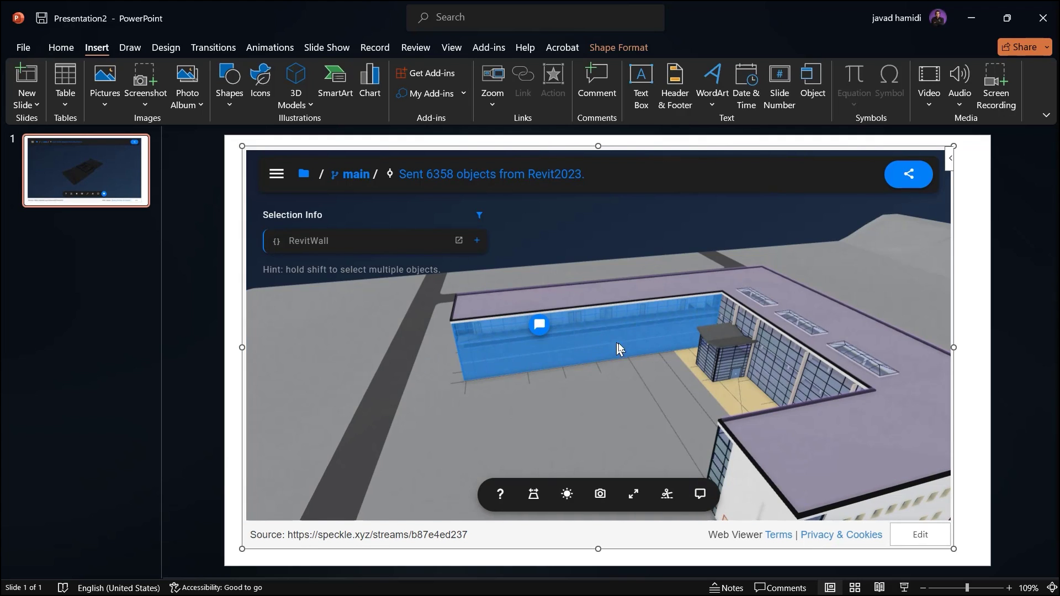
pyautogui.click(536, 245)
pyautogui.moveTo(536, 245); pyautogui.dragTo(451, 238)
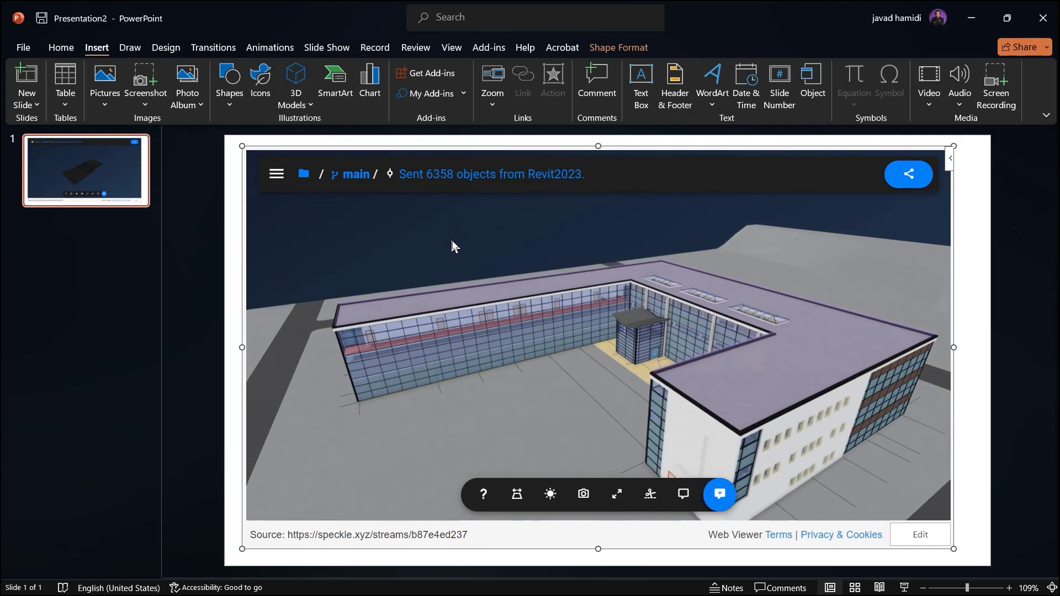
pyautogui.click(971, 19)
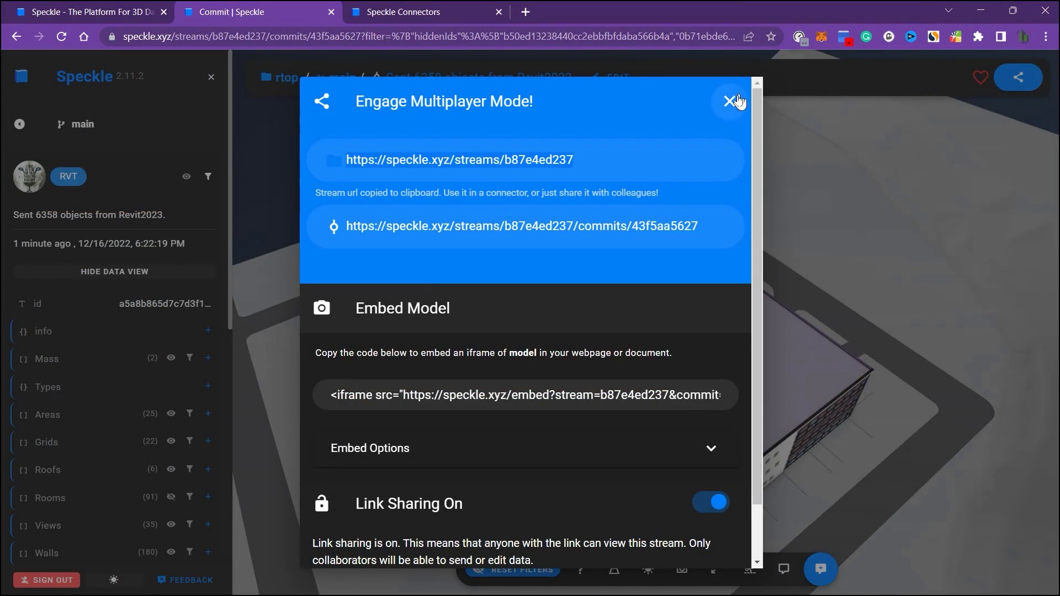
# - Delete the building's roof in Revit, accepting Delete Element(s) in the error dialog
pyautogui.click(730, 102)
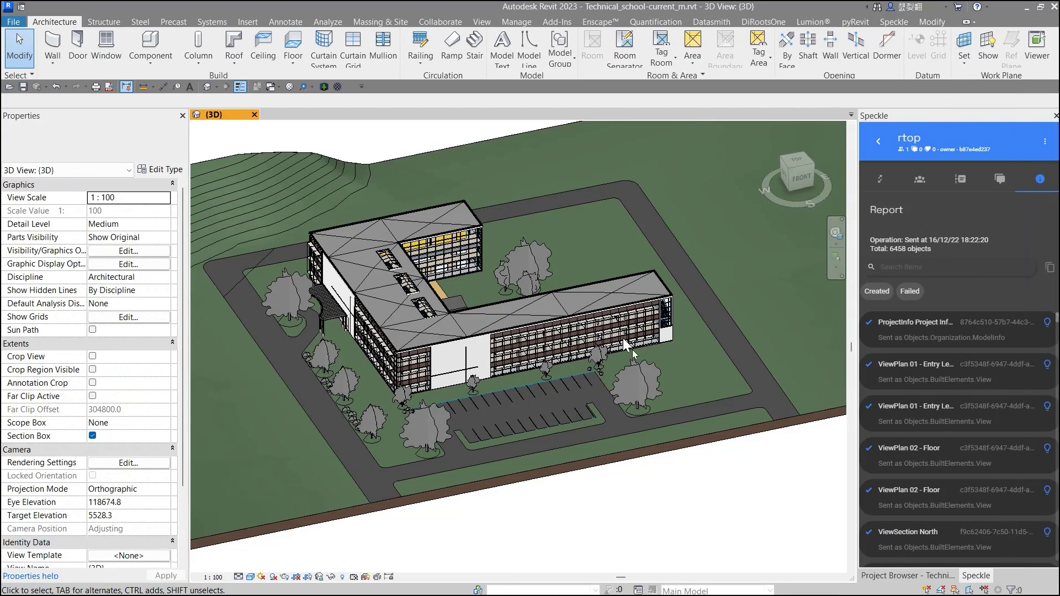
pyautogui.scroll(1, 635, 358)
pyautogui.scroll(4, 385, 330)
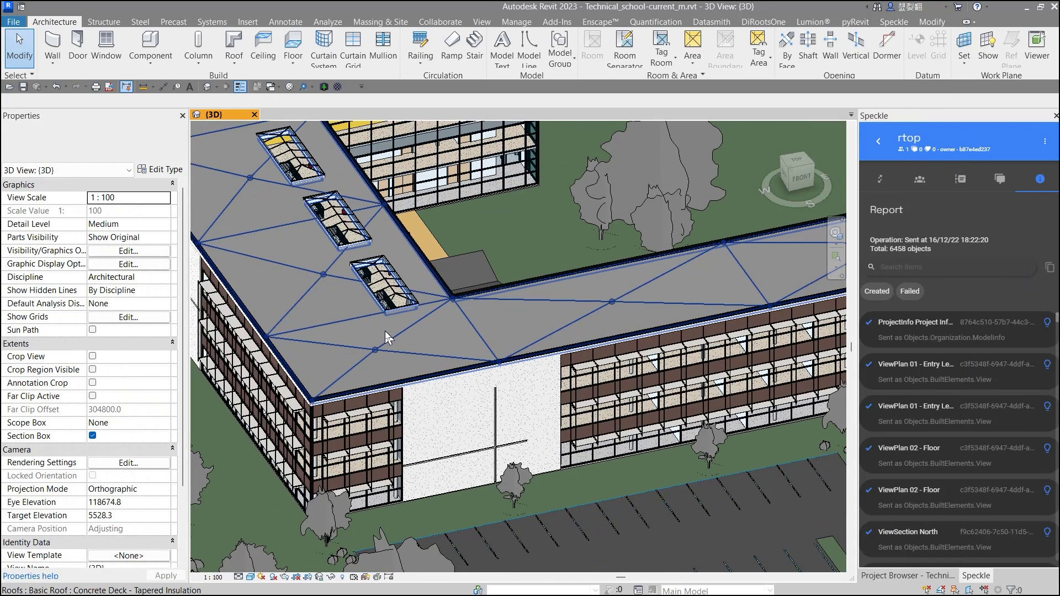
pyautogui.click(385, 331)
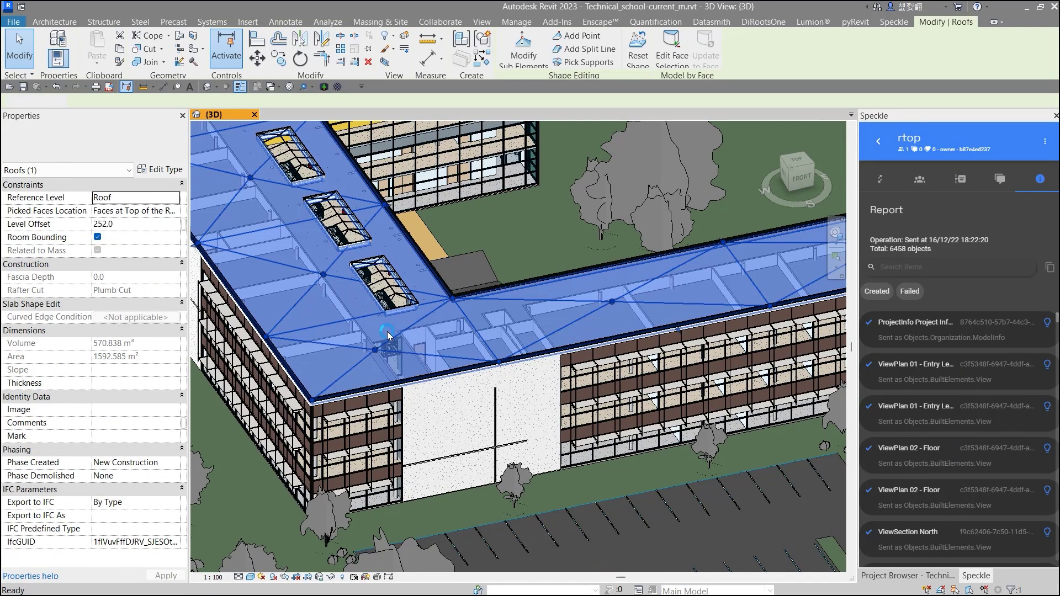
pyautogui.press('Delete')
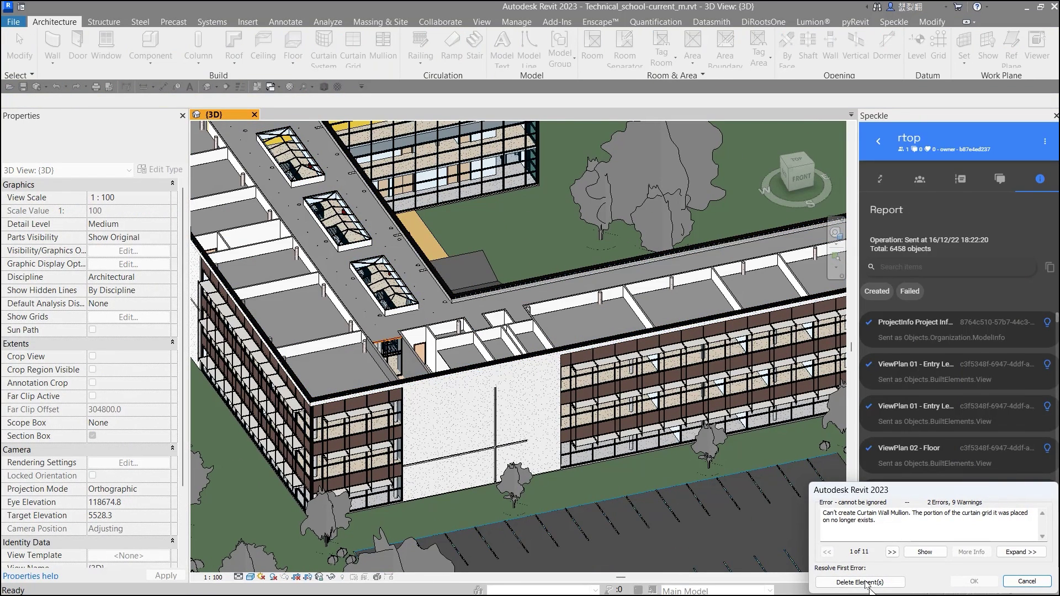
pyautogui.click(861, 582)
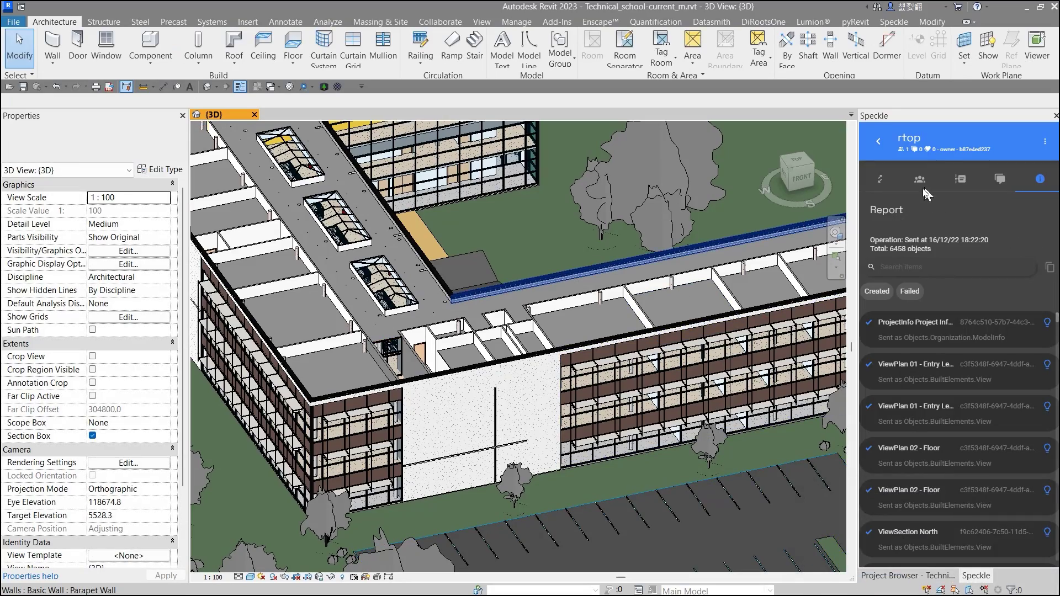
# - Send the updated Revit model (6457 objects) to the rtop Speckle stream
pyautogui.click(879, 179)
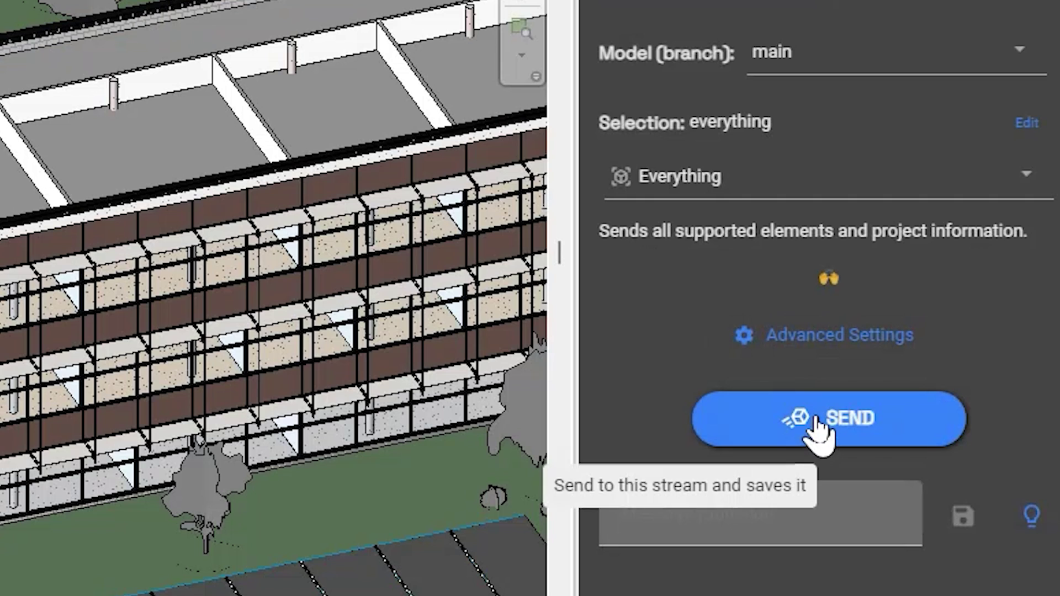
pyautogui.click(817, 434)
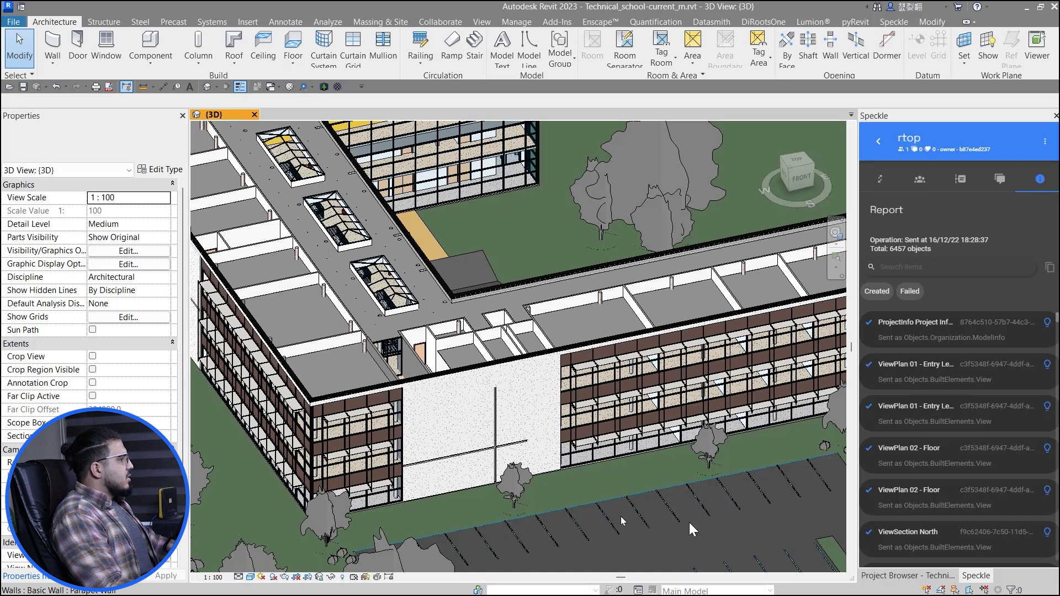
pyautogui.press('super')
# - Reload the slide's Web Viewer and load the latest commit, 'Sent 6357 objects from Revit2023'
pyautogui.click(818, 583)
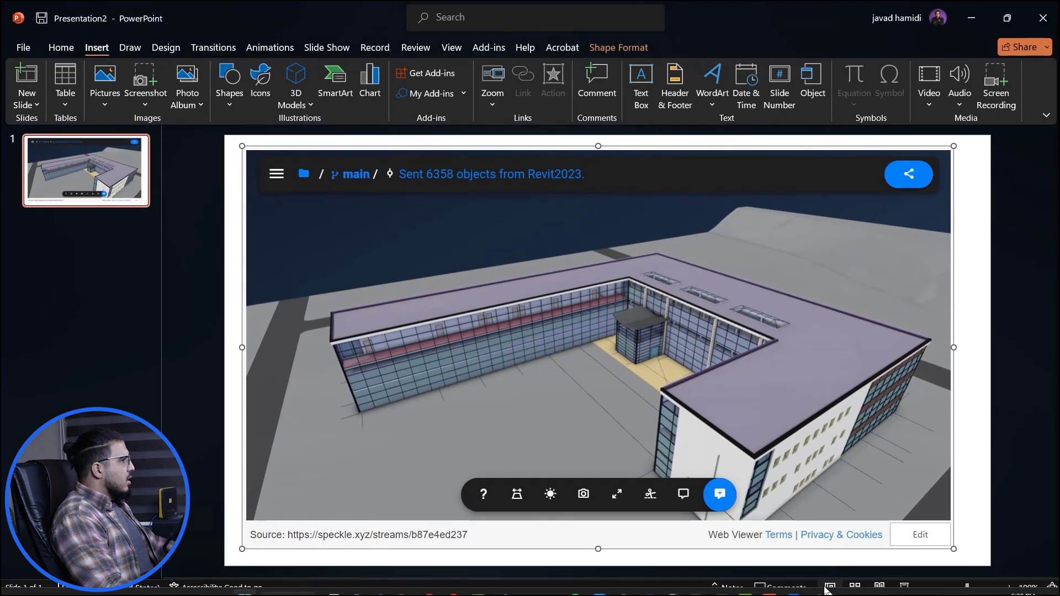
pyautogui.click(928, 543)
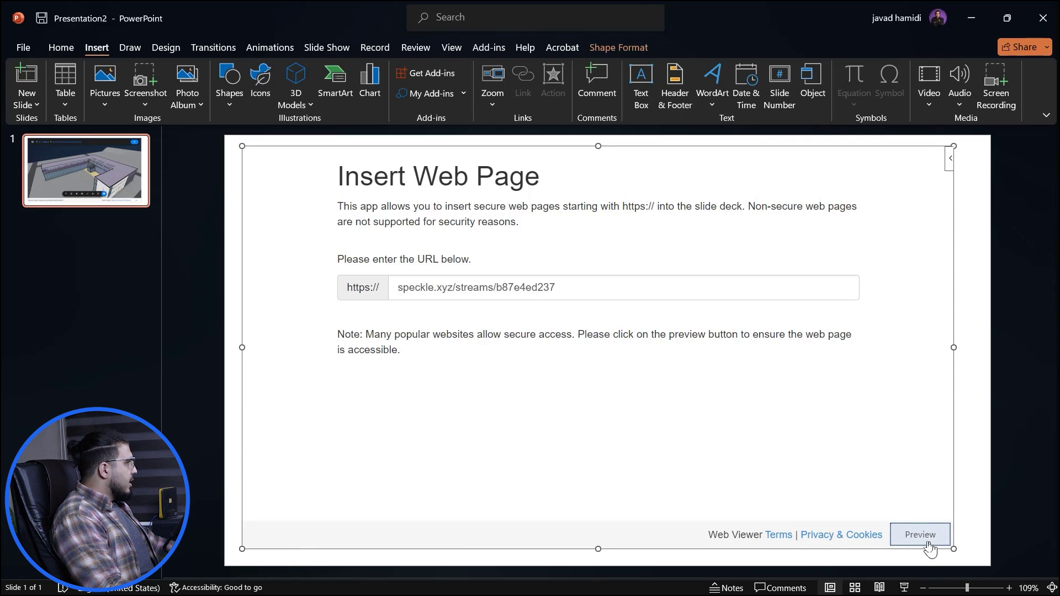
pyautogui.click(912, 542)
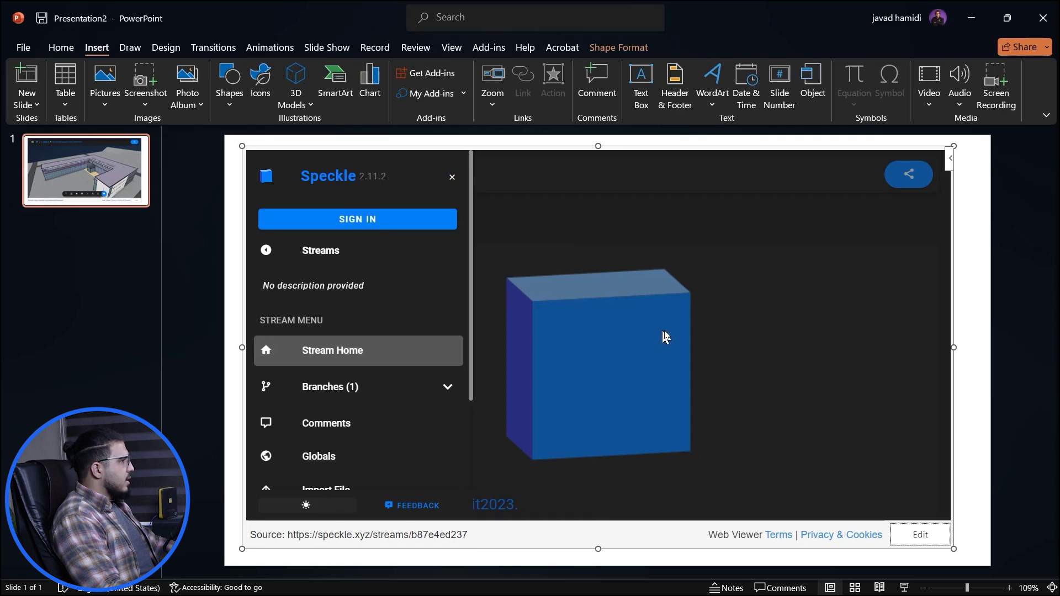
pyautogui.click(452, 179)
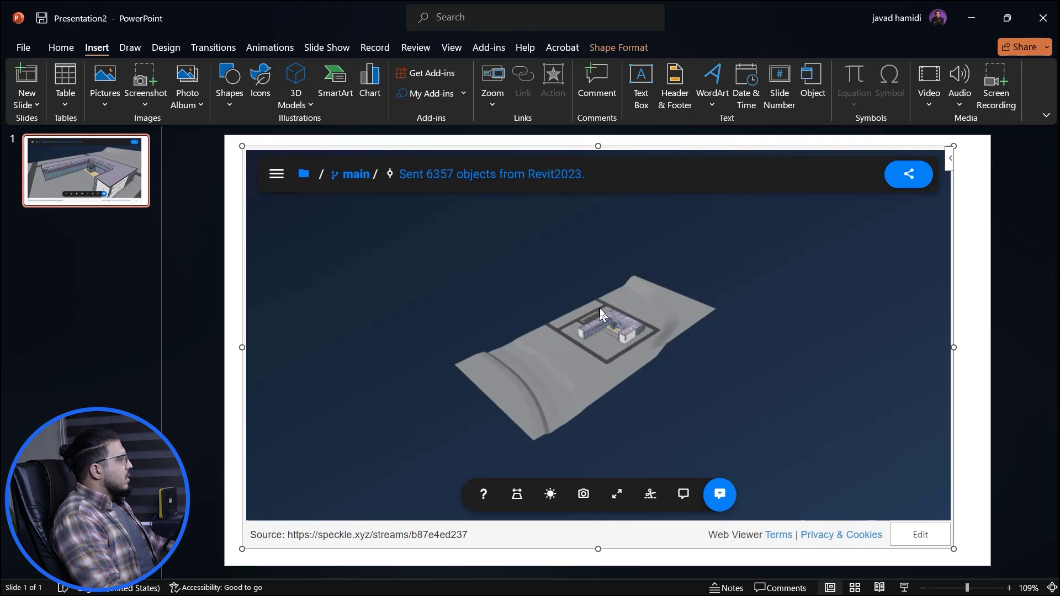
# - Zoom the embedded viewer from the terrain onto a wall of the now roofless building
pyautogui.doubleClick(591, 327)
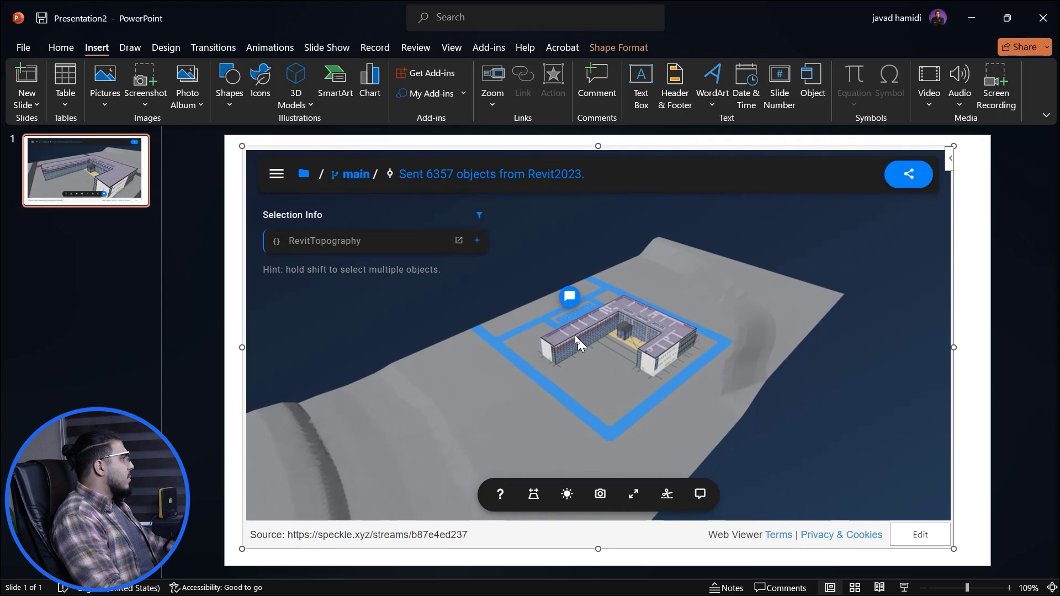
pyautogui.doubleClick(571, 343)
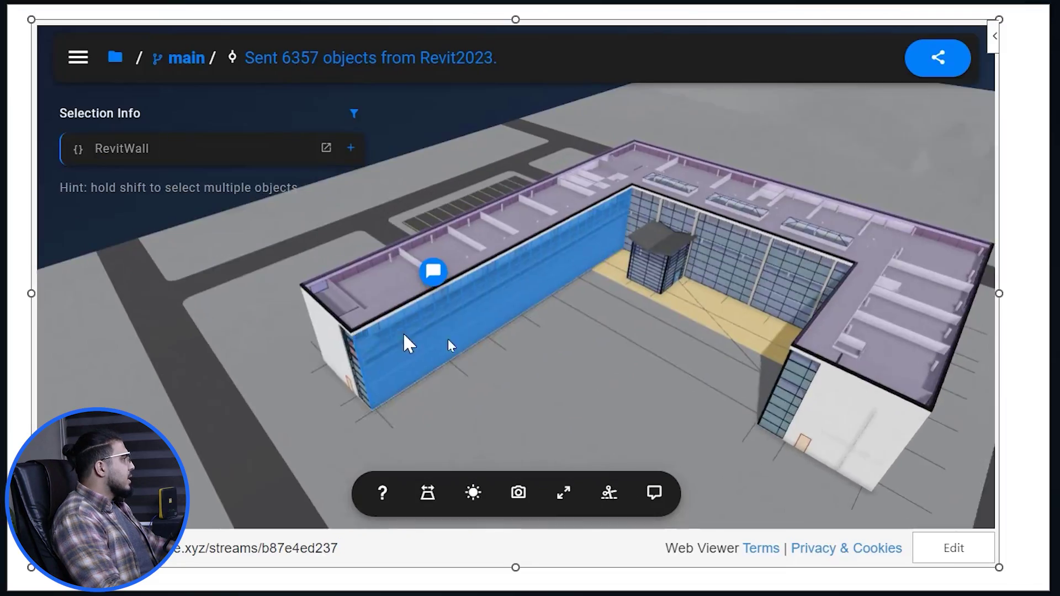